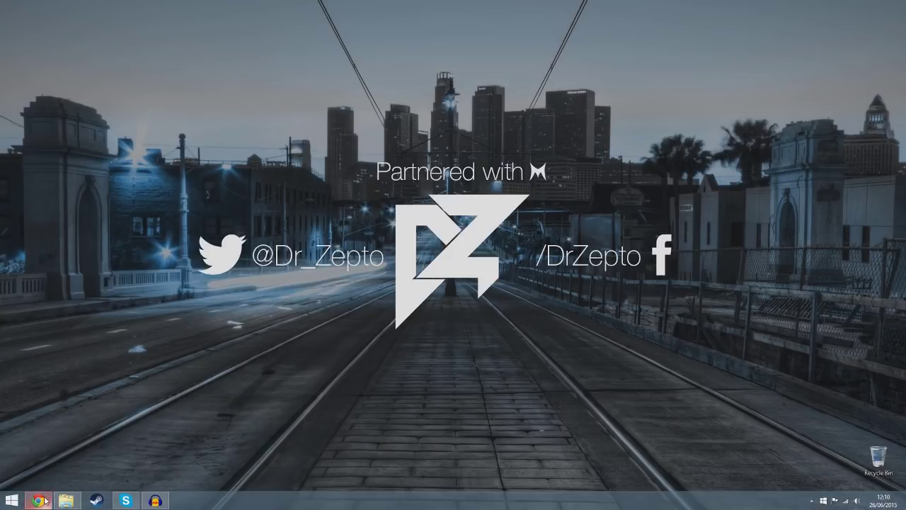
Start downloading guiformat from the Ridgecrop Consultants page and cancel the save
mouse_move(44, 500)
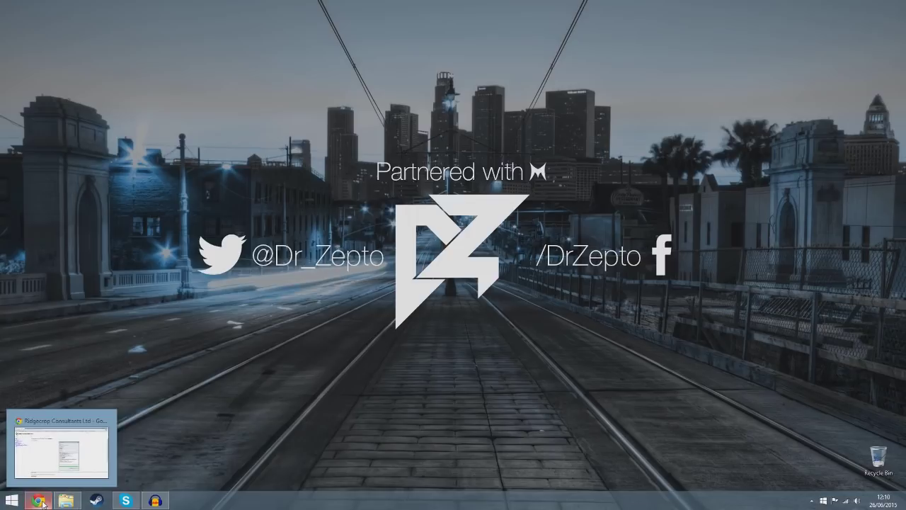
left_click(43, 502)
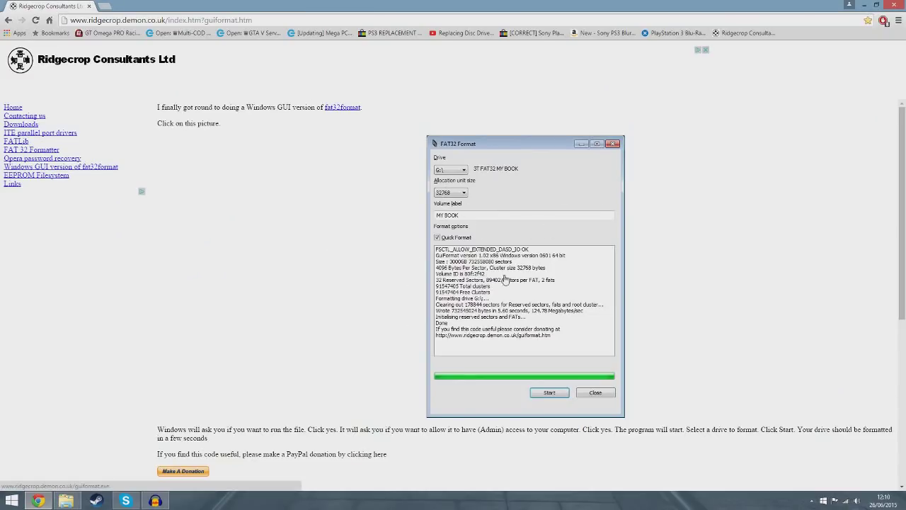
left_click(482, 221)
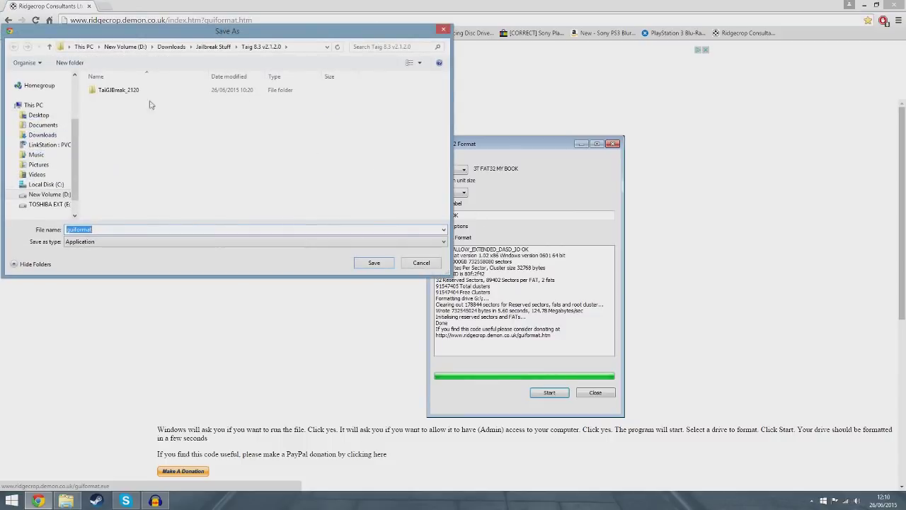
left_click(424, 263)
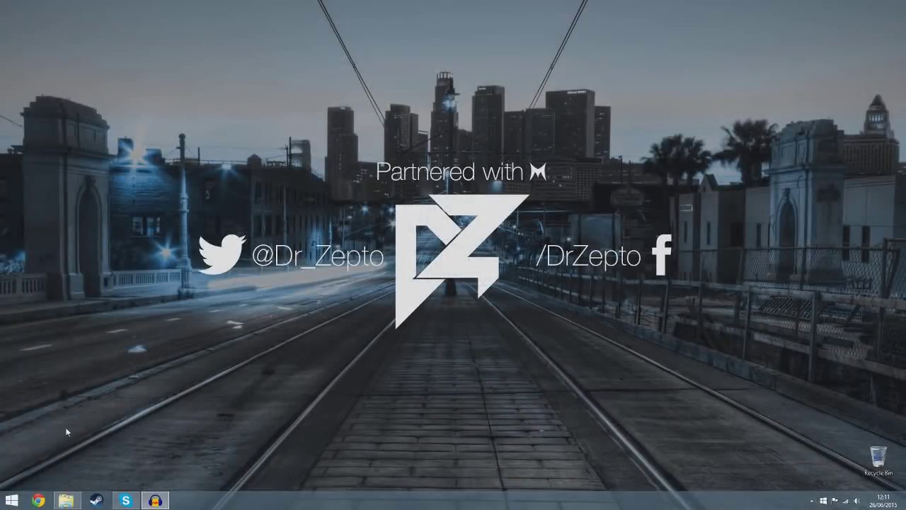
Check the file systems Windows offers for formatting the TOSHIBA EXT (E:) drive, leaving NTFS selected, and close the format dialog unused
mouse_move(60, 499)
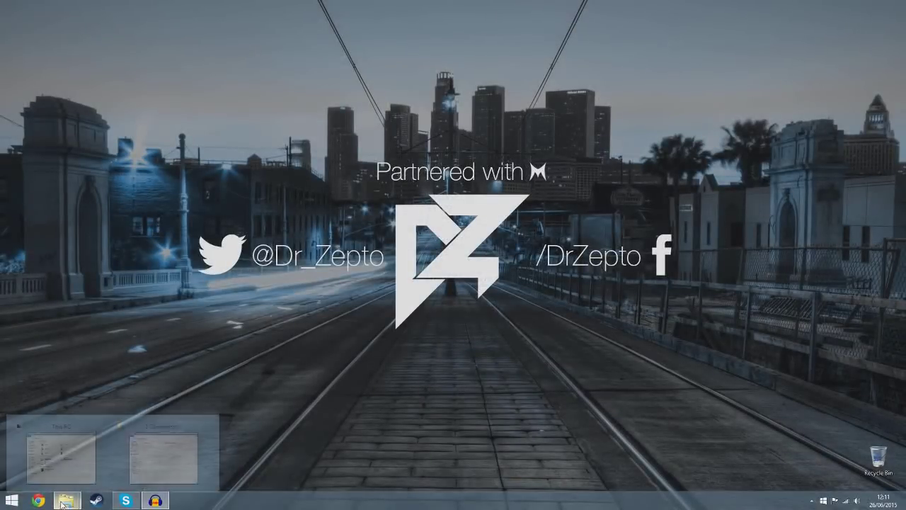
left_click(105, 422)
left_click(212, 240)
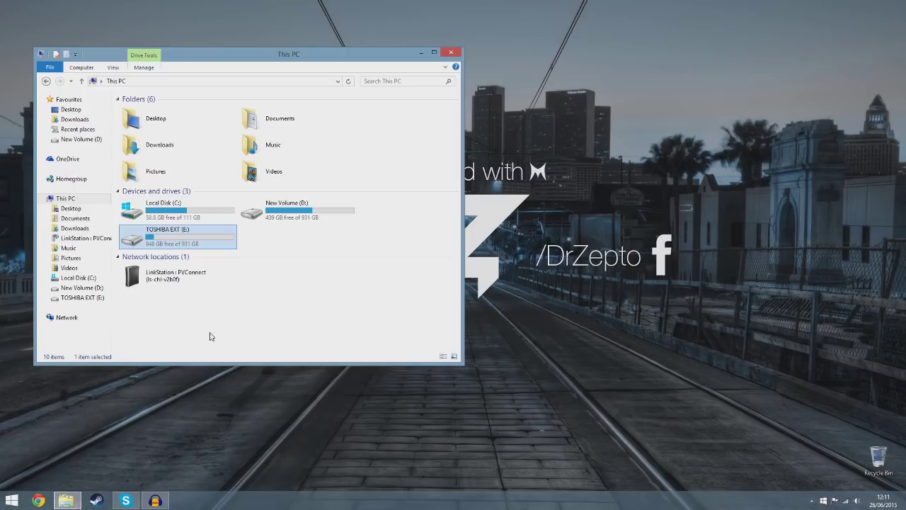
right_click(199, 246)
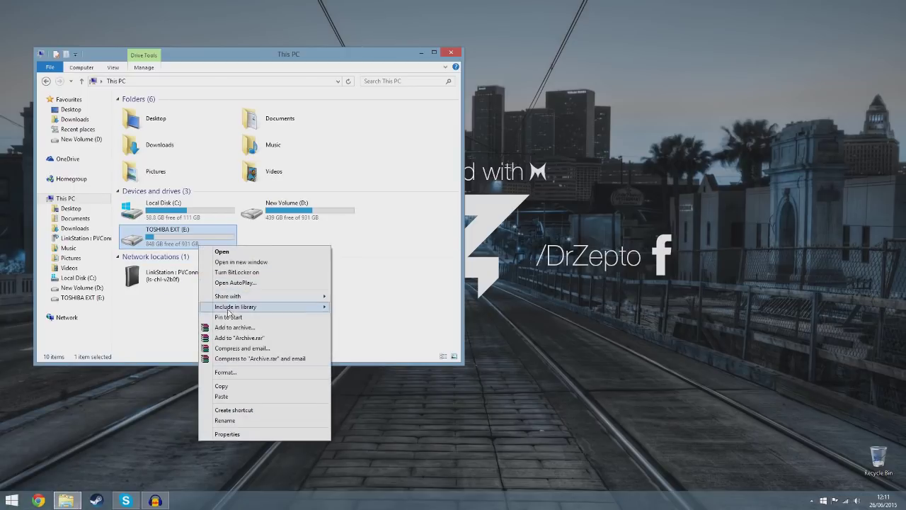
left_click(226, 373)
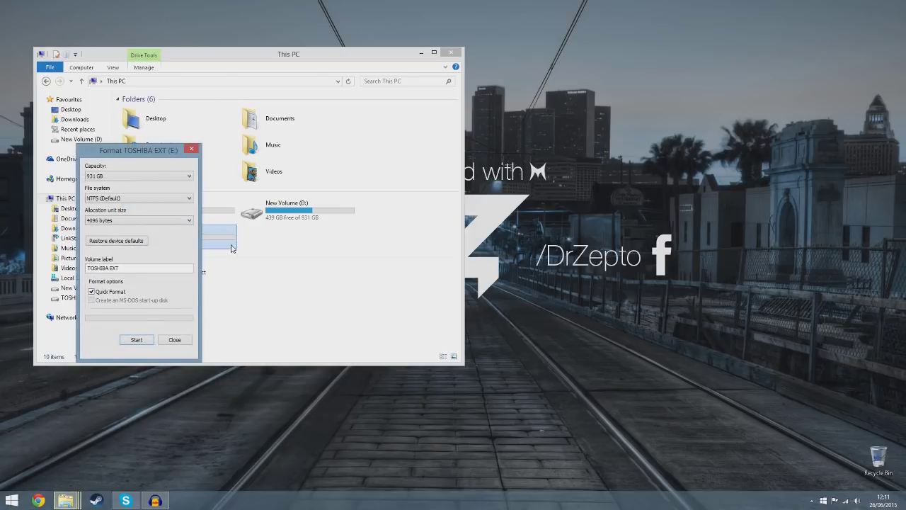
left_click(162, 198)
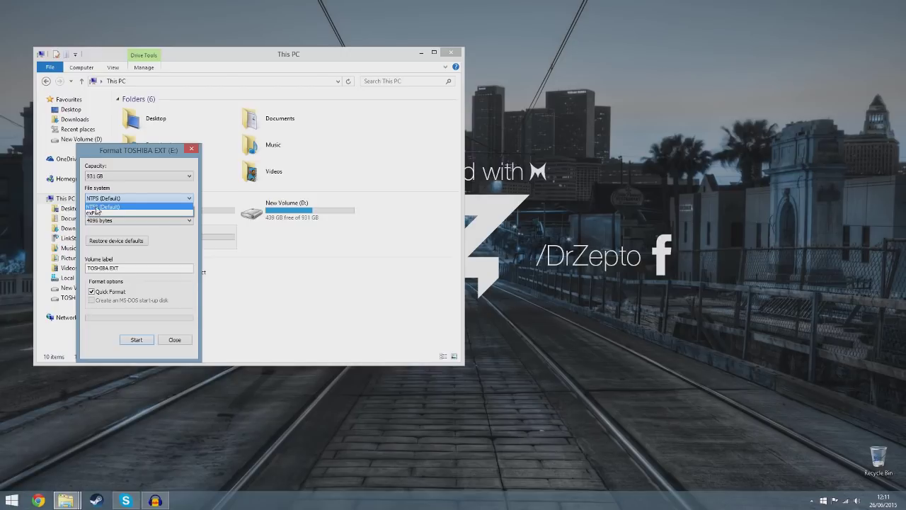
left_click(116, 206)
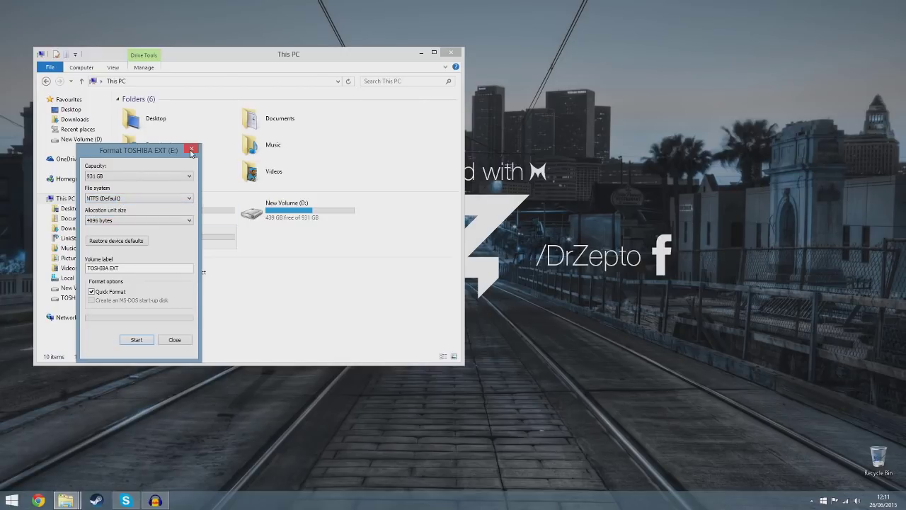
left_click(191, 152)
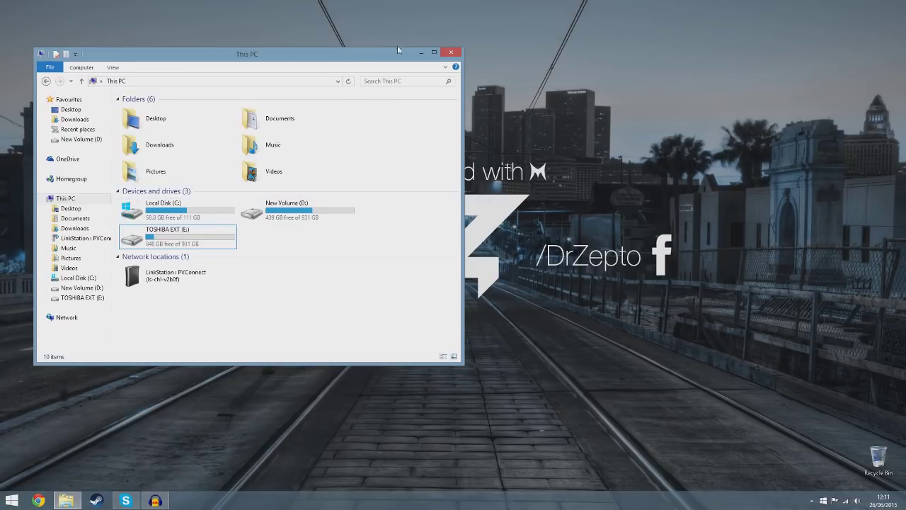
left_click(421, 53)
Run guiformat from the Downloads folder, allow it to make changes, and clear the Downloads window out of the way
mouse_move(66, 500)
left_click(162, 435)
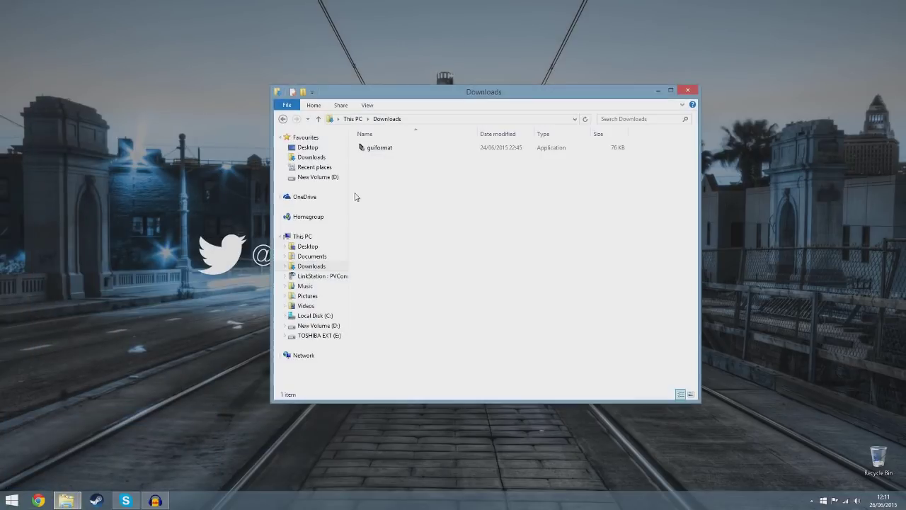
double_click(402, 149)
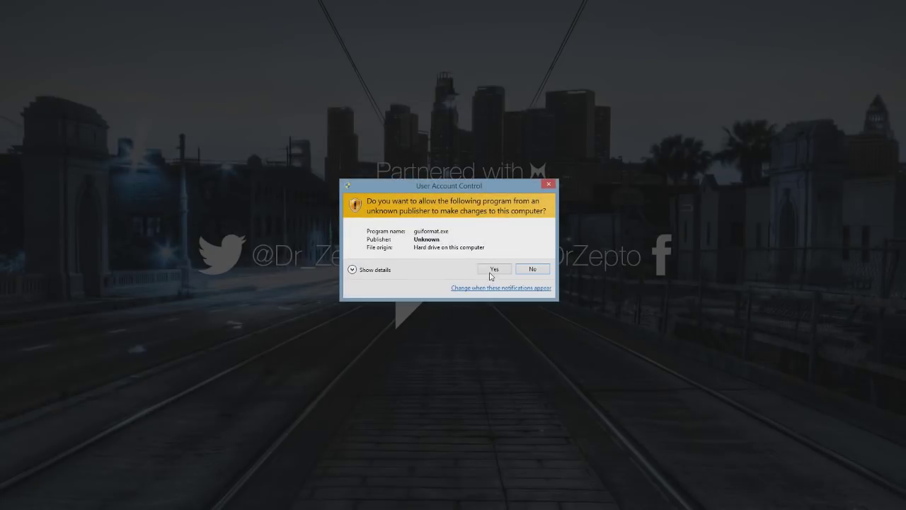
left_click(490, 269)
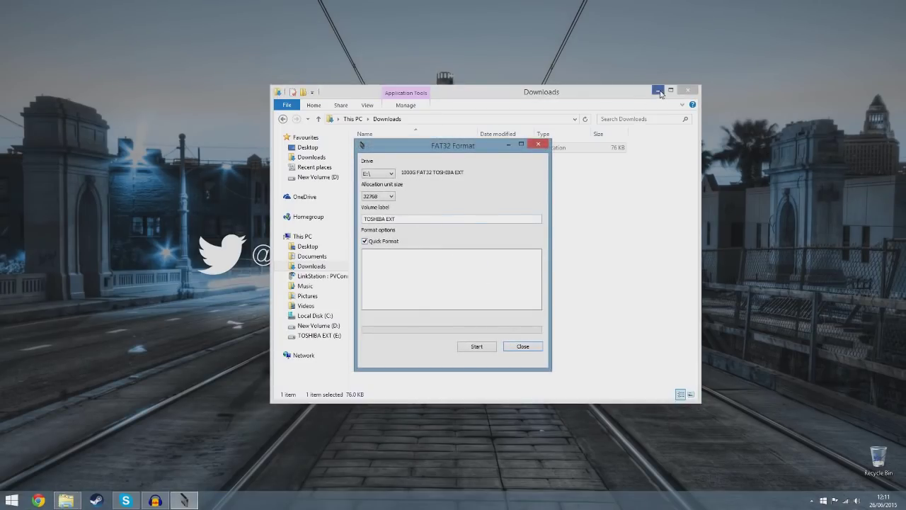
left_click(659, 91)
left_click_drag(457, 148, 443, 90)
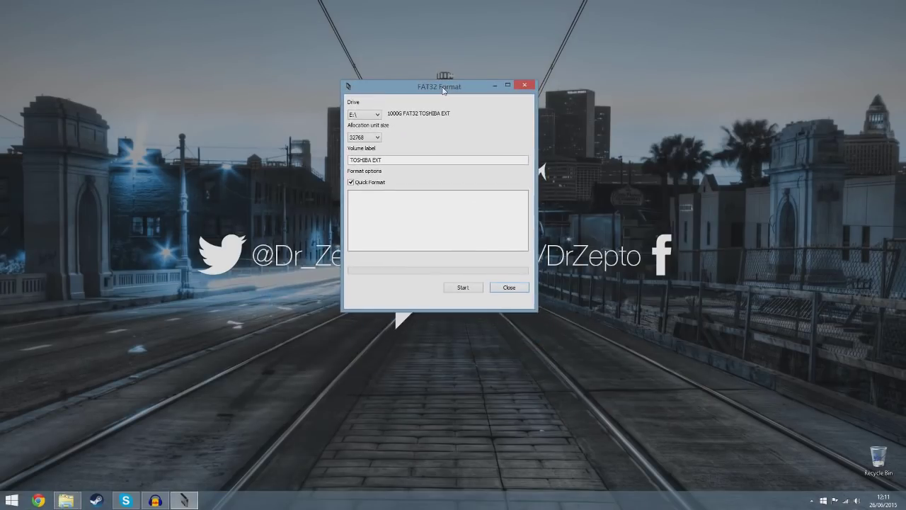
Choose drive E:\ in FAT32 Format and review the allocation unit sizes, keeping 32768
left_click(377, 114)
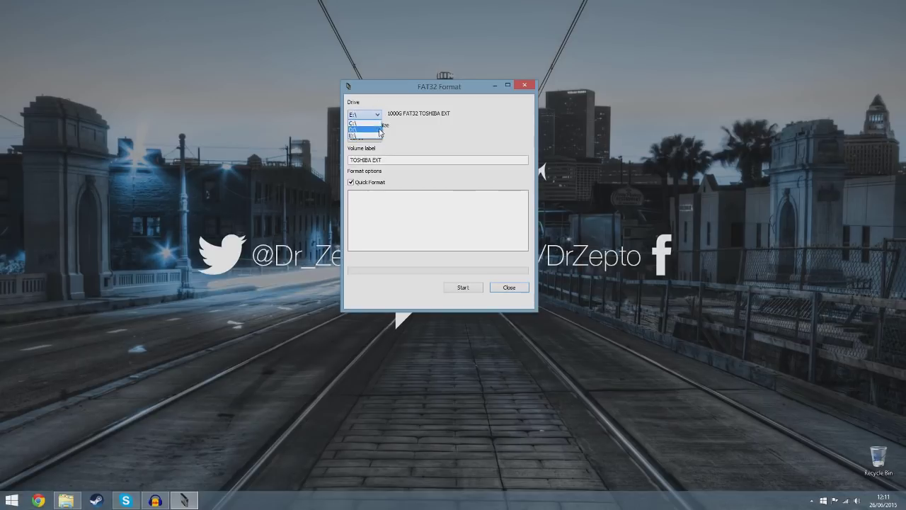
left_click(379, 138)
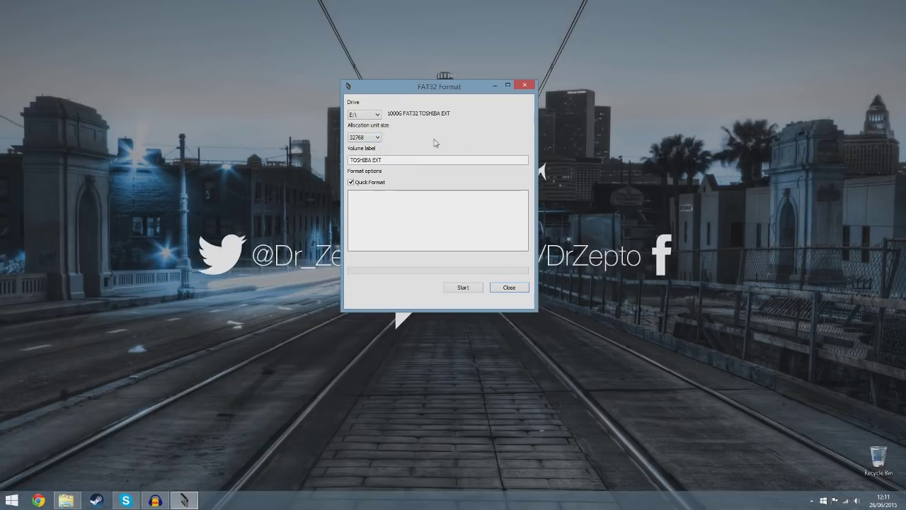
left_click(377, 138)
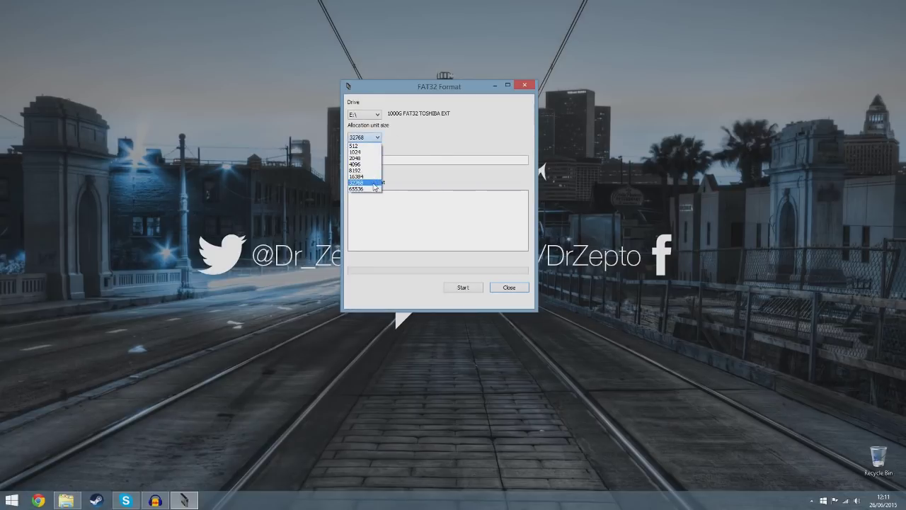
left_click(411, 144)
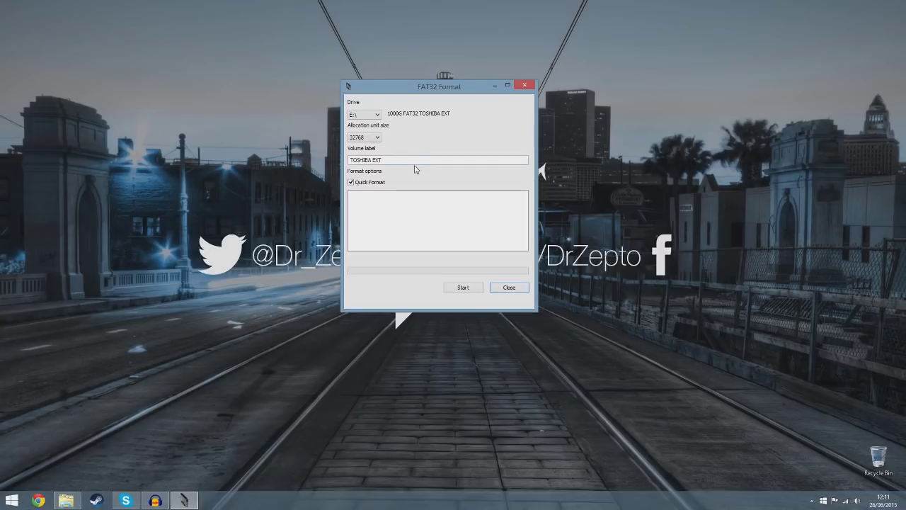
Highlight the volume label without changing it and close FAT32 Format without starting the format
left_click_drag(400, 160, 350, 160)
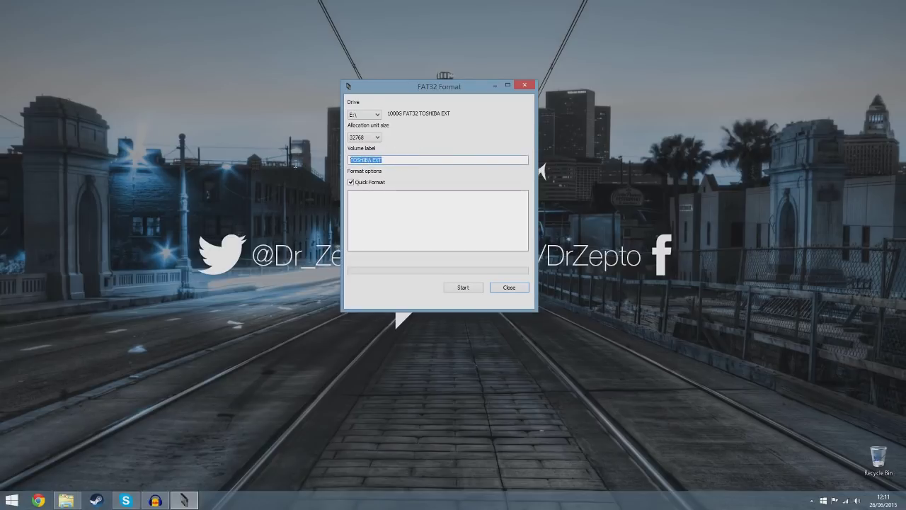
left_click(405, 159)
left_click_drag(388, 160, 338, 164)
left_click(416, 162)
left_click(524, 290)
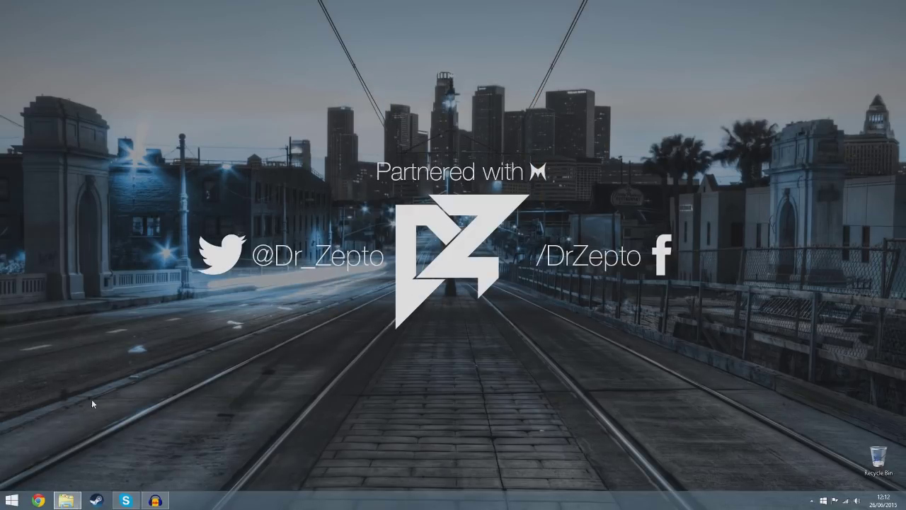
Look over the folders on the TOSHIBA EXT (E:) drive and return to This PC
left_click(41, 447)
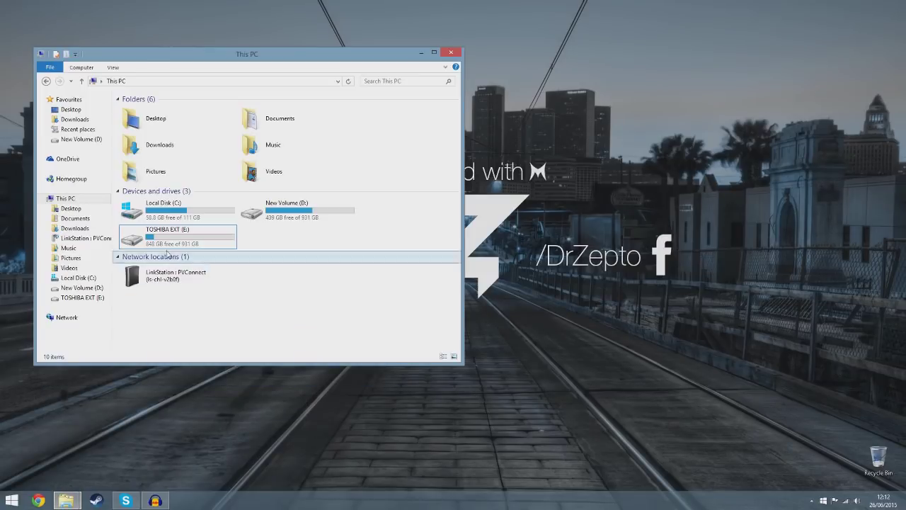
left_click(169, 246)
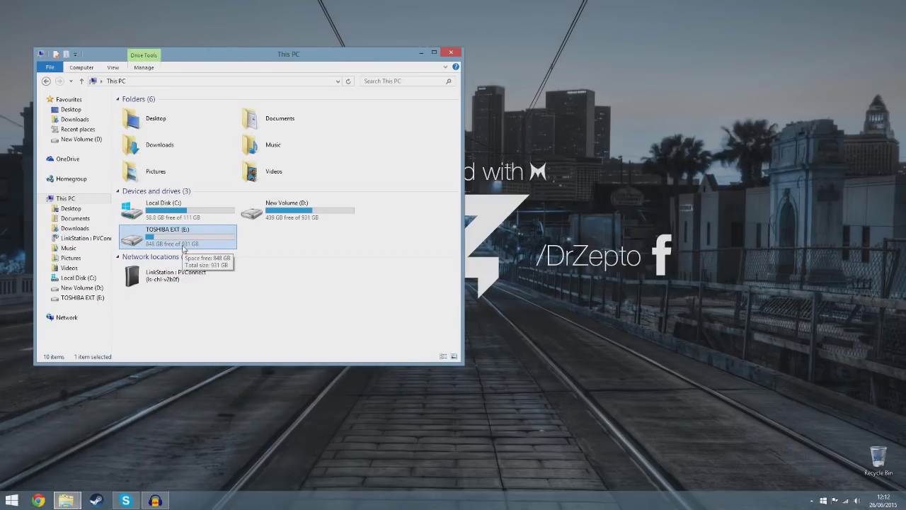
double_click(151, 239)
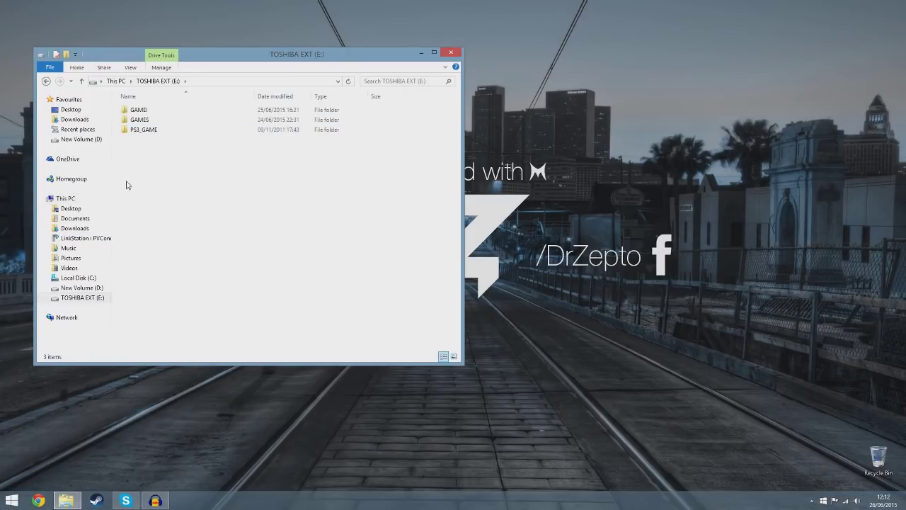
left_click_drag(193, 215, 168, 181)
left_click(116, 81)
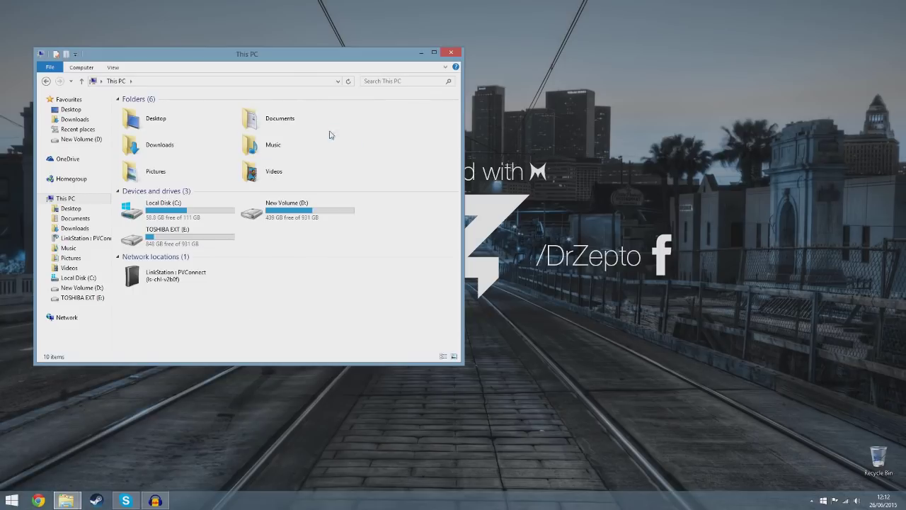
Check the file system in the TOSHIBA EXT (E:) drive's properties and open the drive
left_click_drag(296, 56, 686, 105)
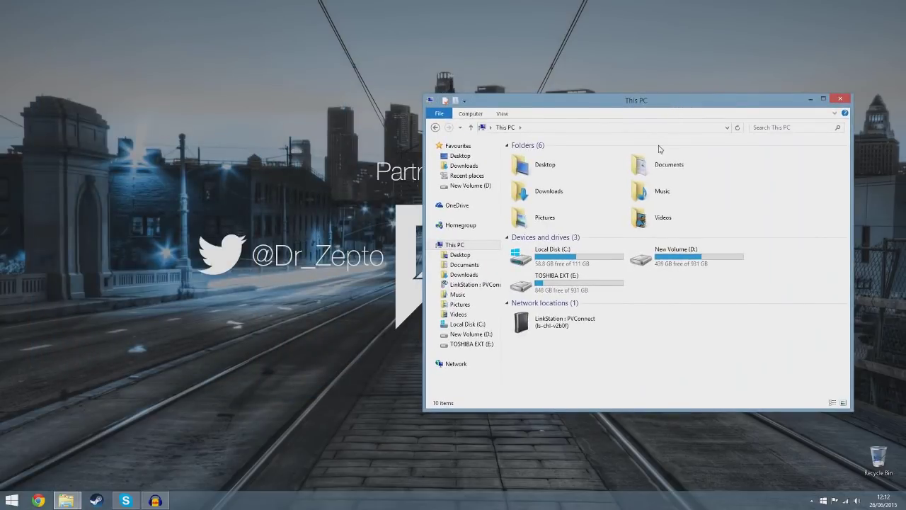
left_click(581, 284)
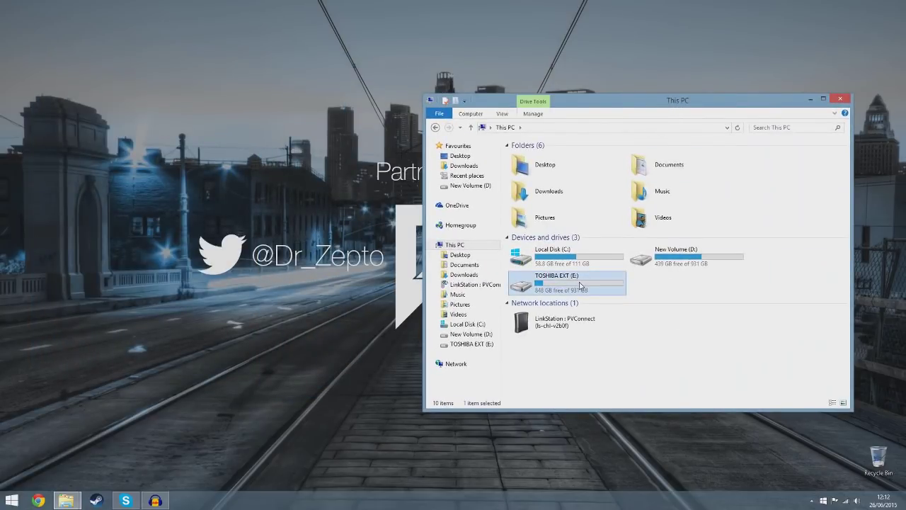
right_click(578, 282)
left_click(602, 472)
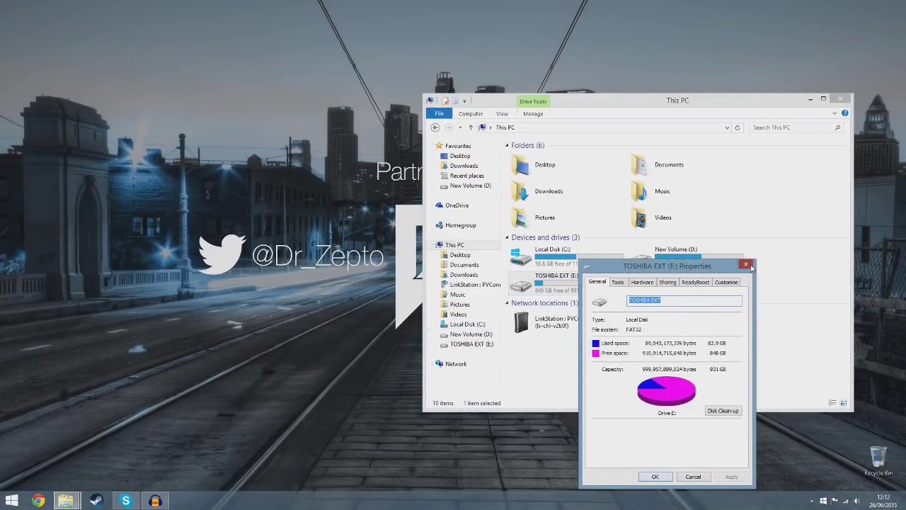
left_click(746, 264)
double_click(571, 283)
left_click_drag(592, 107, 518, 72)
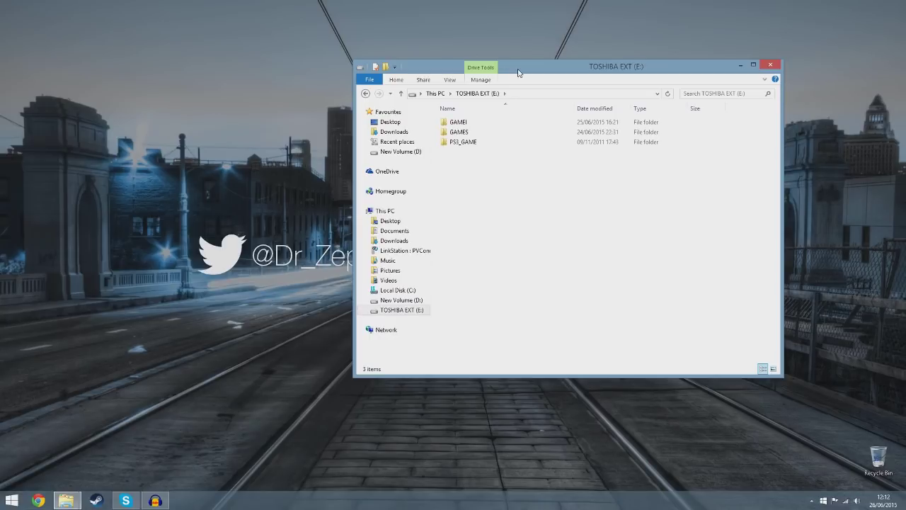
Create a new folder named GAMEZ in the root of the TOSHIBA EXT (E:) drive
right_click(489, 212)
mouse_move(581, 324)
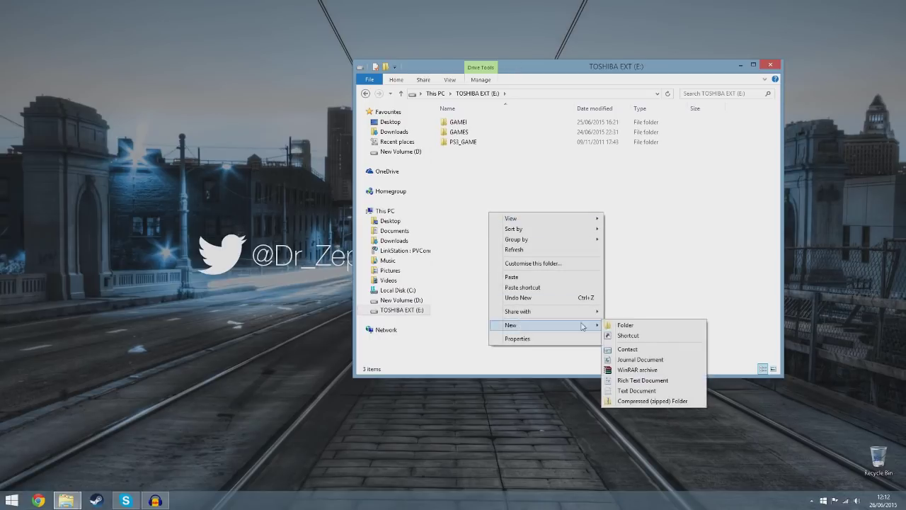
left_click(617, 326)
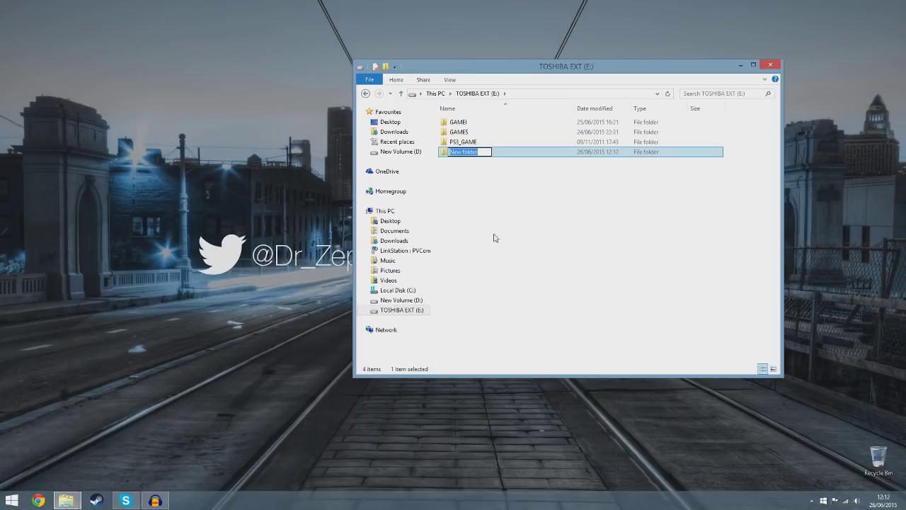
type("GAMES")
key("BackSpace")
type("Z")
left_click(482, 194)
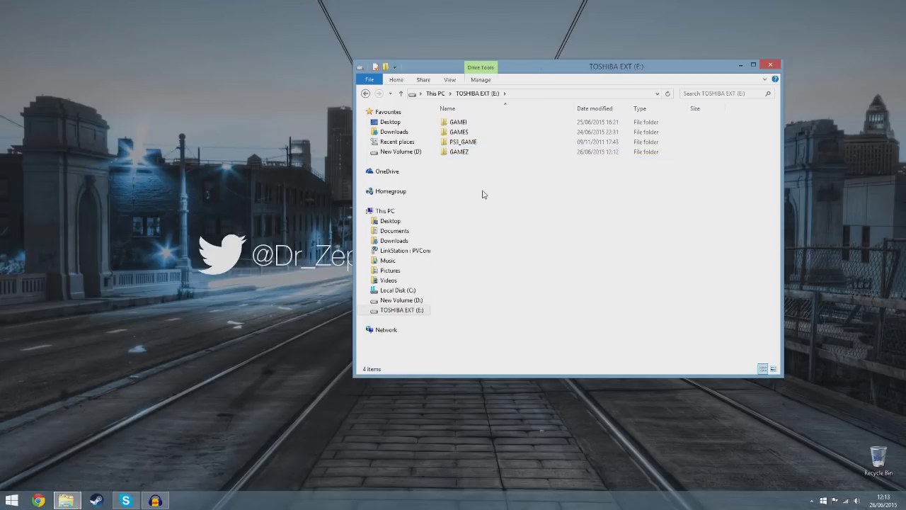
Permanently delete the GAMEZ folder from the TOSHIBA EXT (E:) drive
left_click(469, 150)
key("shift+Delete")
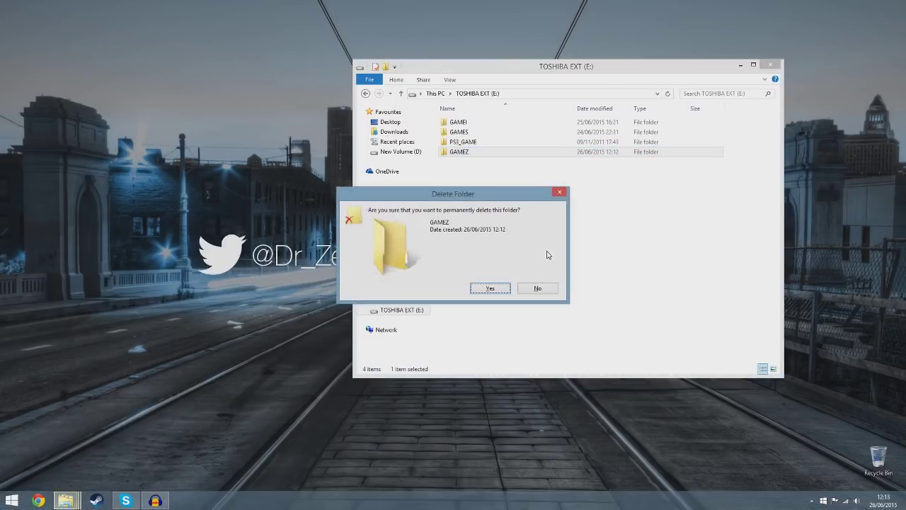
key("Return")
key("Up")
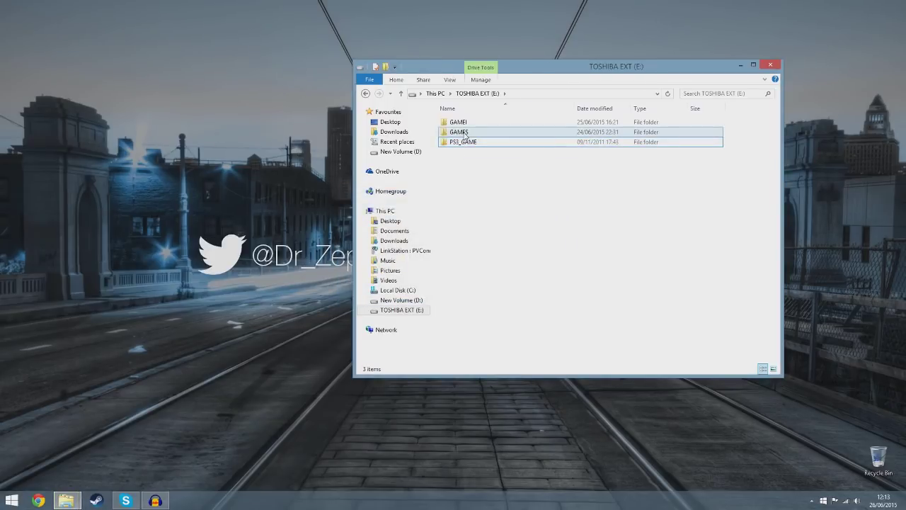
key("Up")
key("Down")
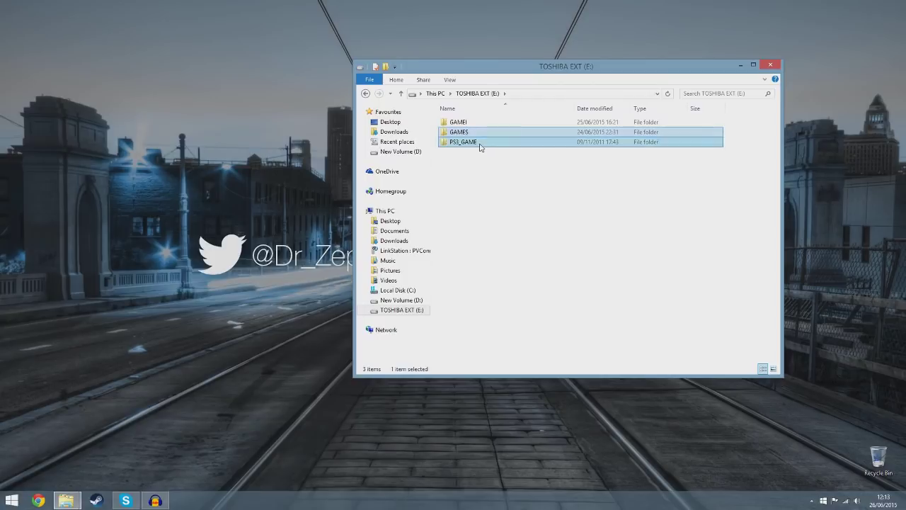
Point out the GAMEI, GAMES and PS3_GAME folders on the TOSHIBA EXT (E:) drive and open GAMES
left_click(456, 142)
left_click(459, 122, "ctrl")
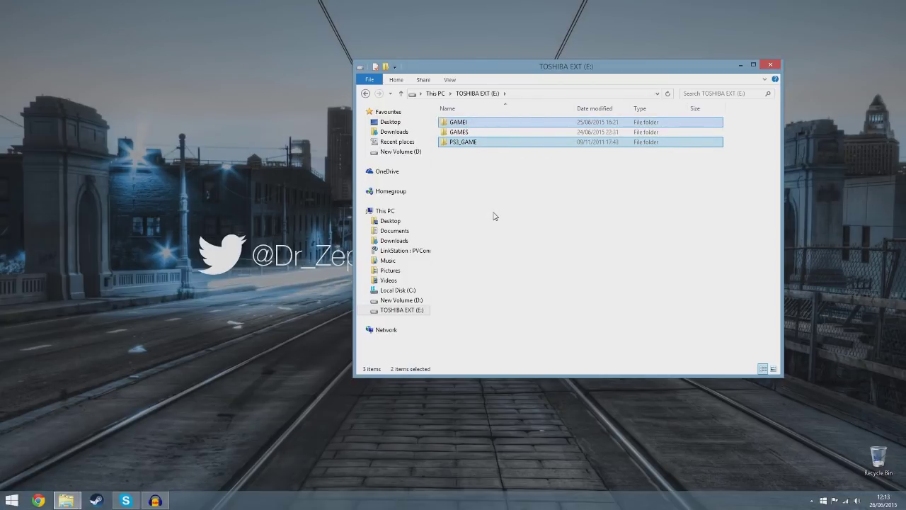
left_click(485, 189)
left_click(469, 133, "shift")
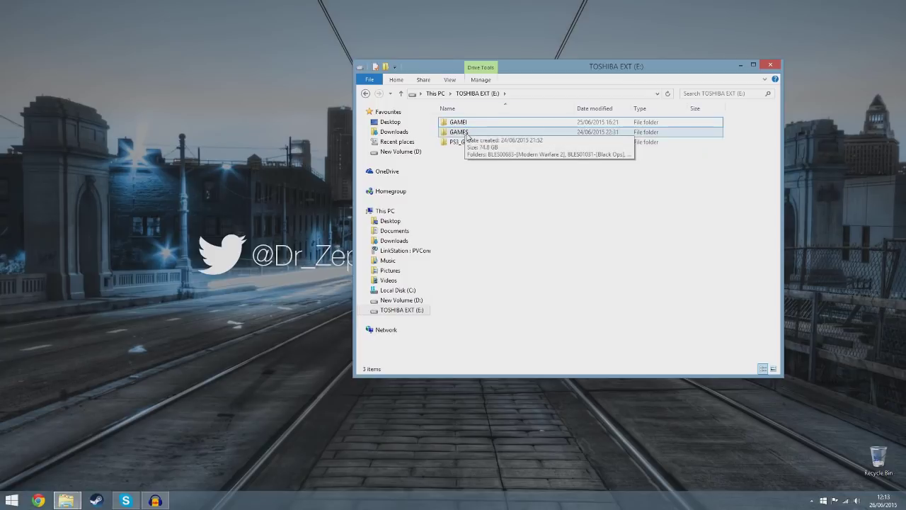
double_click(469, 133)
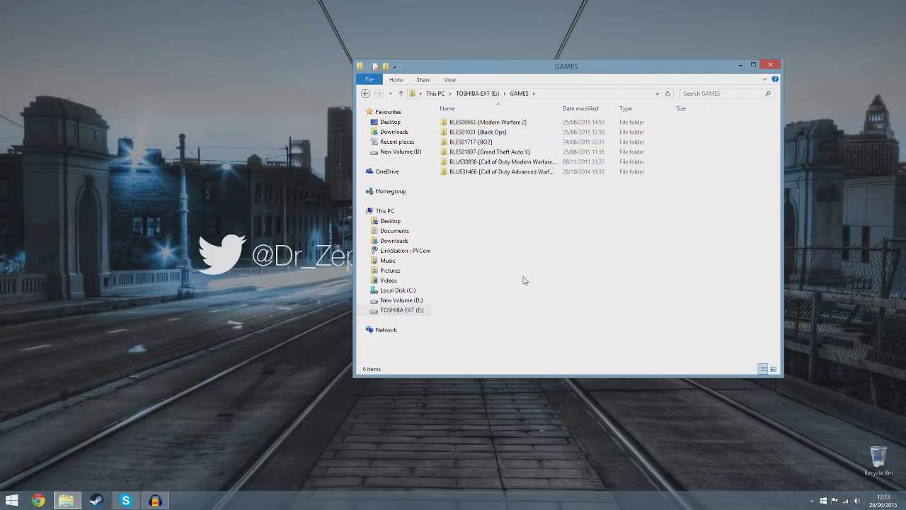
Open a second File Explorer window and place it beside the GAMES window
mouse_move(543, 72)
left_mouse_down()
mouse_move(460, 97)
mouse_move(588, 75)
mouse_move(550, 65)
mouse_move(558, 68)
left_mouse_up()
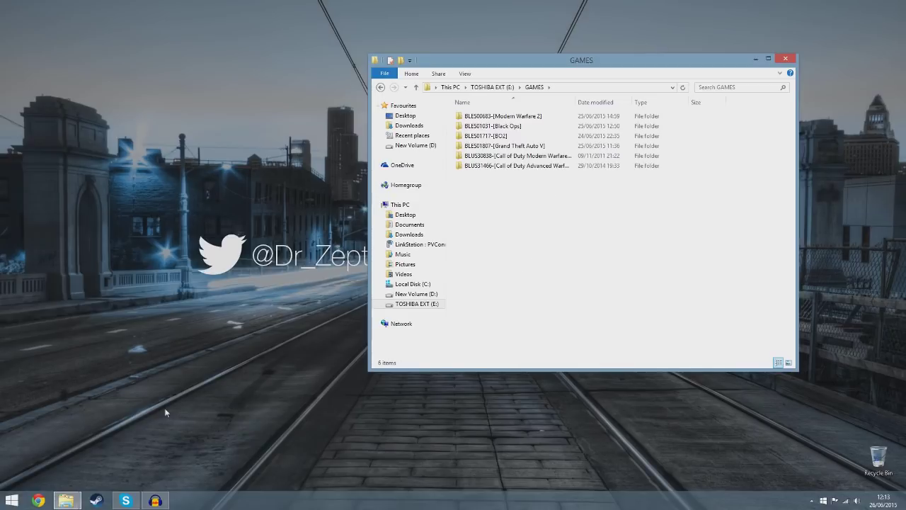
left_click(74, 504)
left_click(166, 446)
left_click_drag(498, 106, 242, 106)
left_click_drag(333, 93, 365, 73)
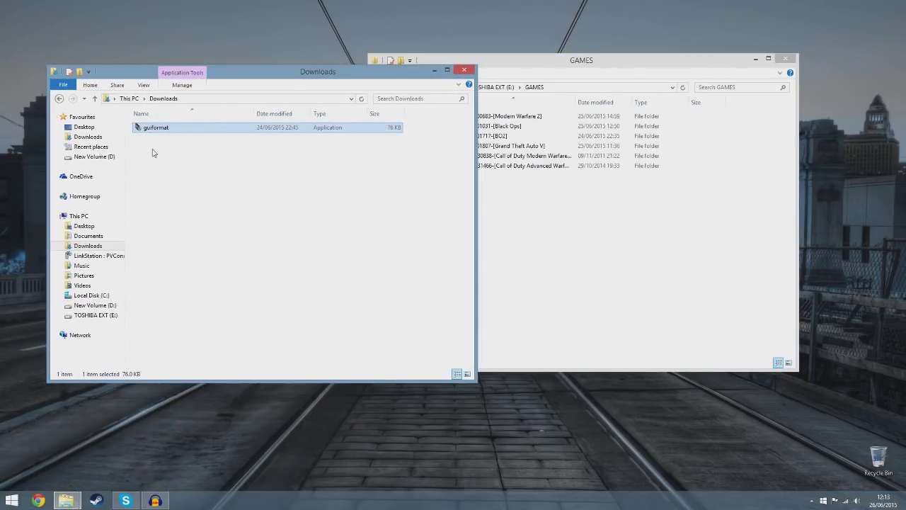
Open the Call of Duty Modern Warfare 2 folder inside temp > PS3 Downloads on New Volume (D:)
left_click(95, 307)
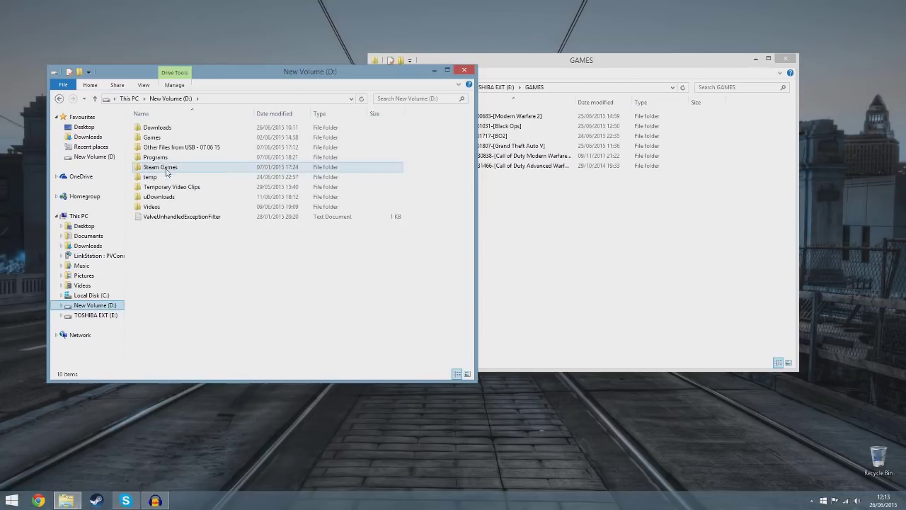
double_click(156, 177)
left_click(167, 138)
double_click(168, 140)
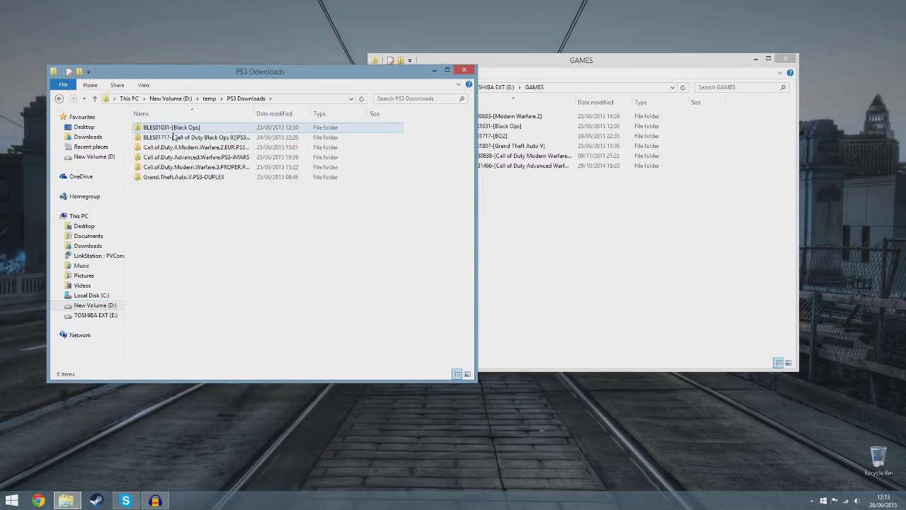
left_click(183, 149)
double_click(183, 149)
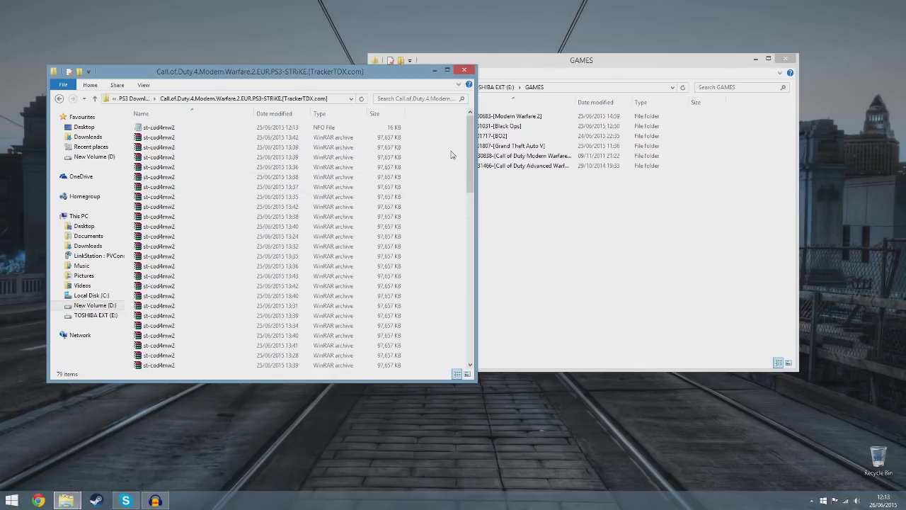
Select all the st-cod4mw2 archive parts, view their extraction options without extracting, and close the downloads window
left_click_drag(470, 146, 470, 315)
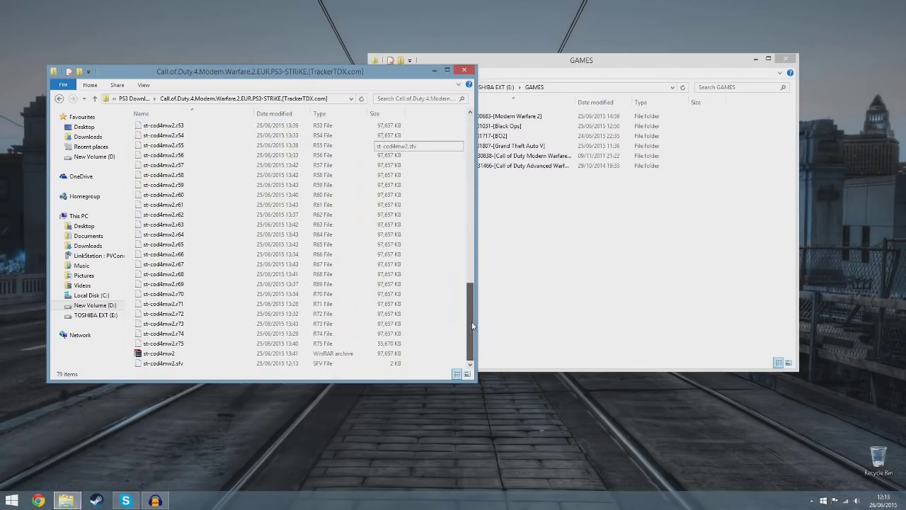
left_click(209, 353)
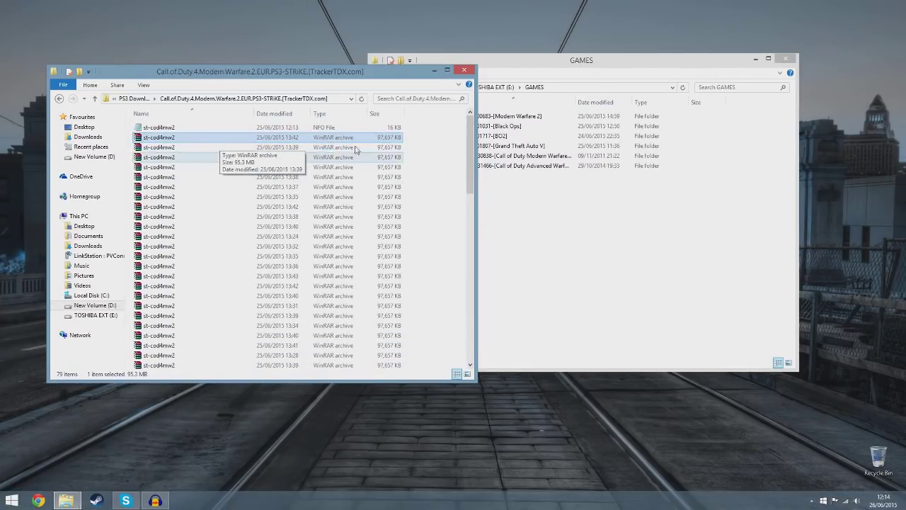
scroll(473, 156, "down", 2)
left_click_drag(473, 156, 483, 322)
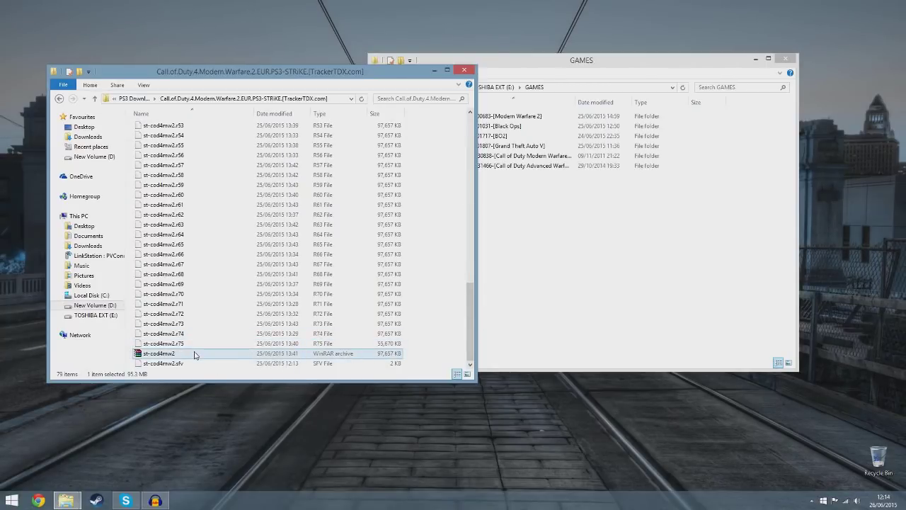
key("shift+Home")
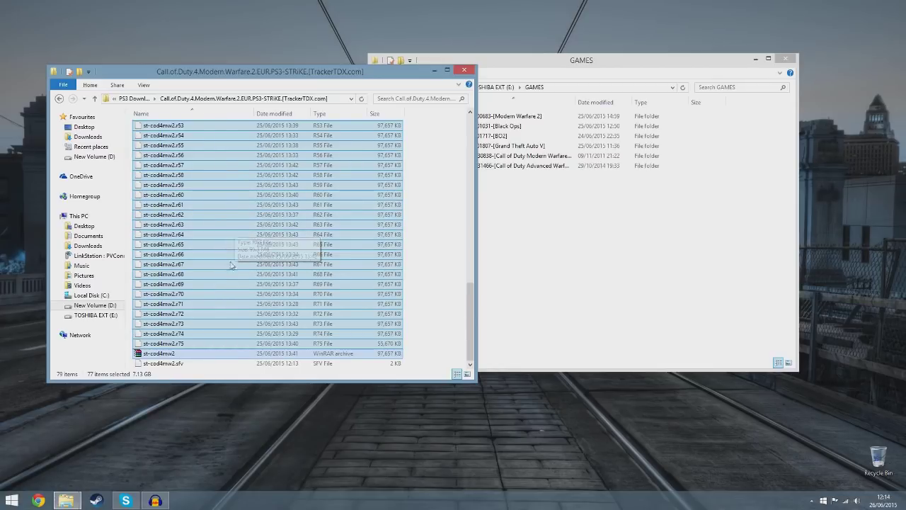
right_click(213, 210)
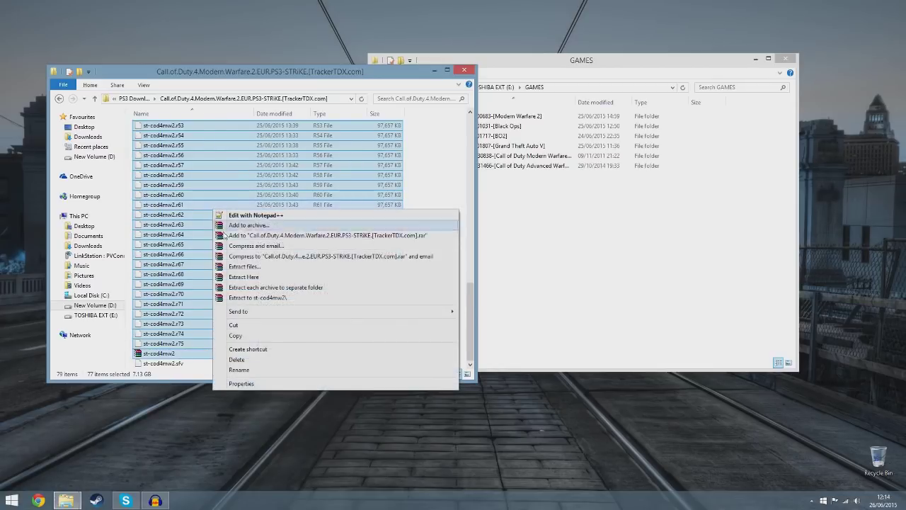
left_click(425, 182)
left_click(465, 70)
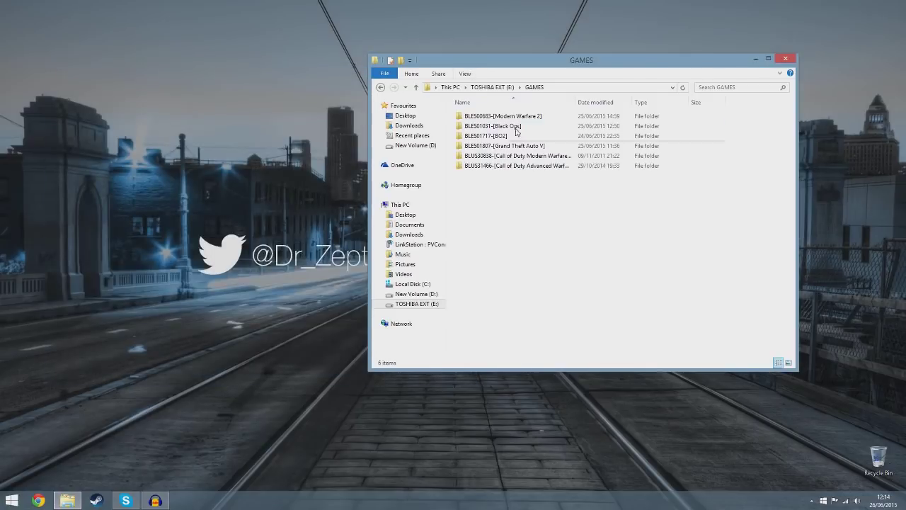
Examine the contents of the BLES00683-[Modern Warfare 2] folder and its PS3_GAME subfolder, and return to GAMES
double_click(517, 117)
left_click_drag(556, 249, 474, 124)
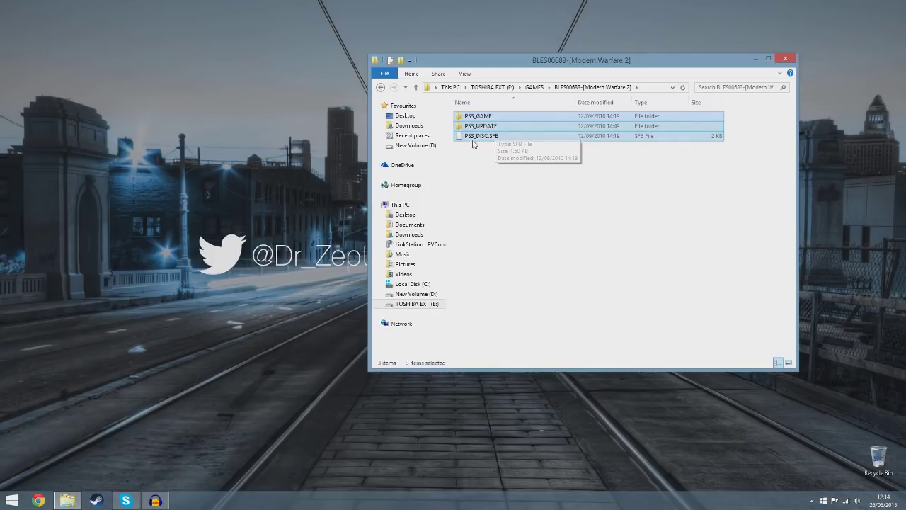
double_click(486, 116)
left_click(561, 87)
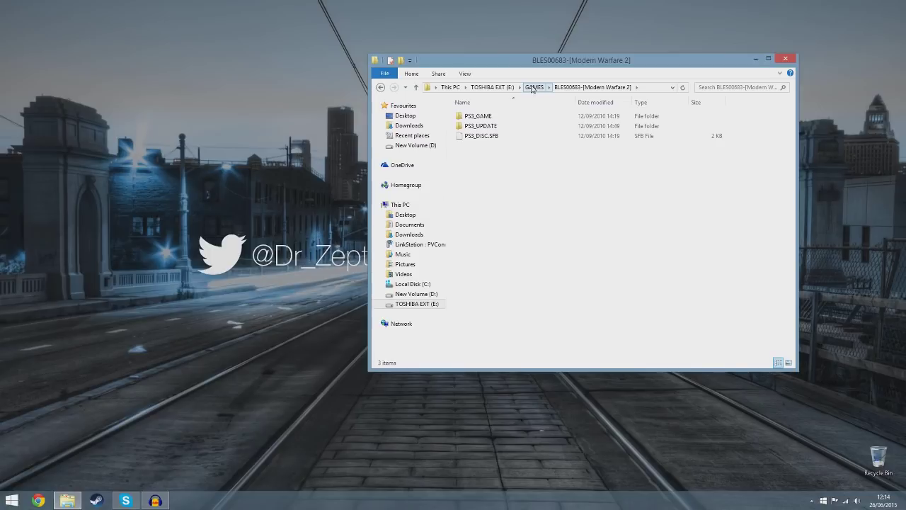
left_click(497, 126)
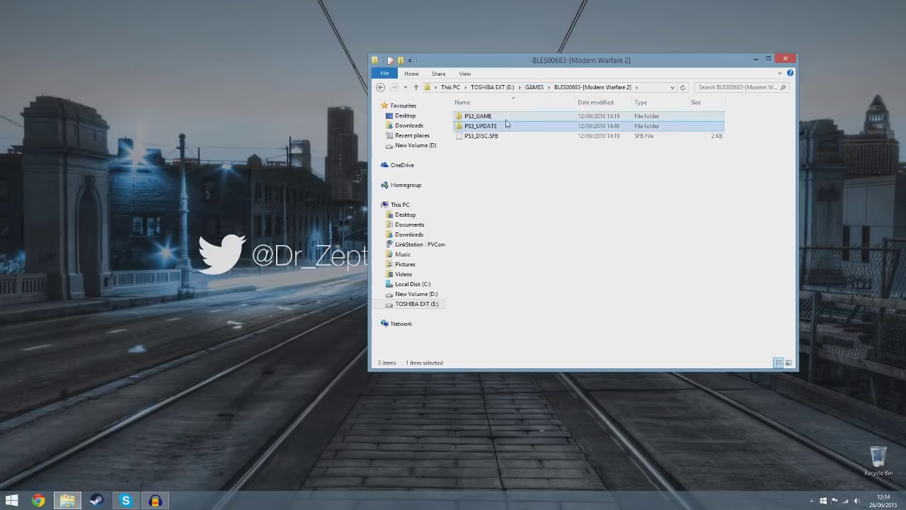
left_click(535, 89)
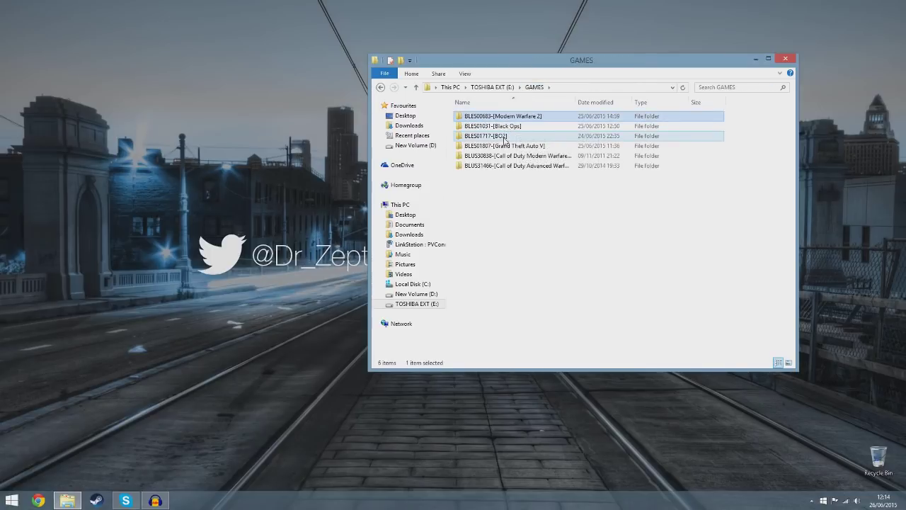
Compare the contents of the Black Ops, BO2 and Grand Theft Auto V game folders and return to GAMES
double_click(512, 128)
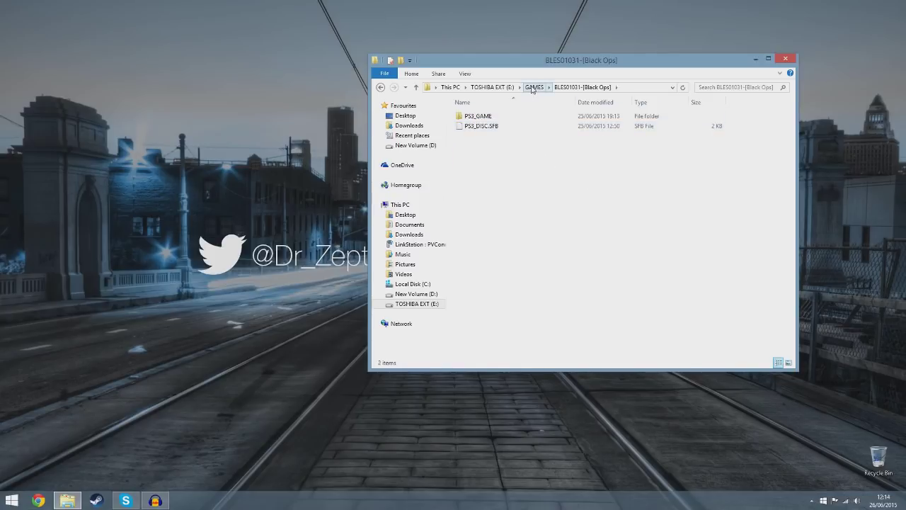
left_click(533, 89)
double_click(510, 136)
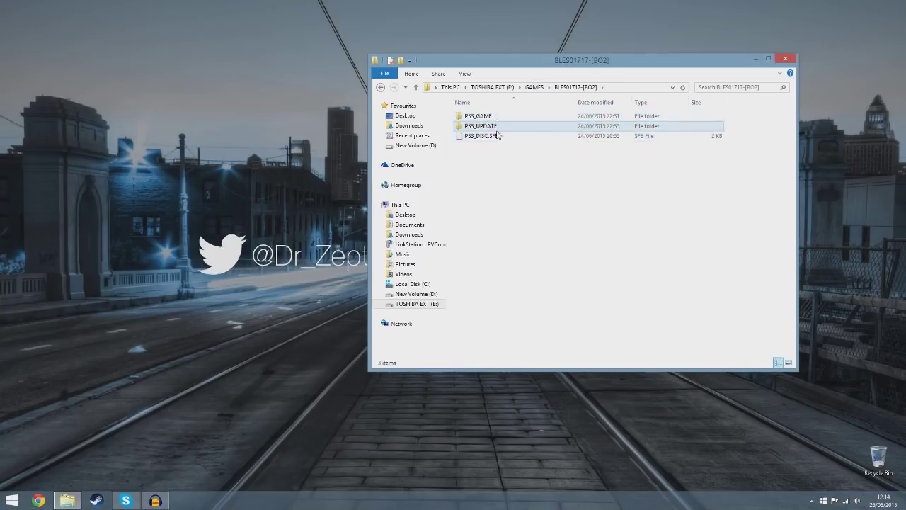
left_click(534, 88)
double_click(505, 146)
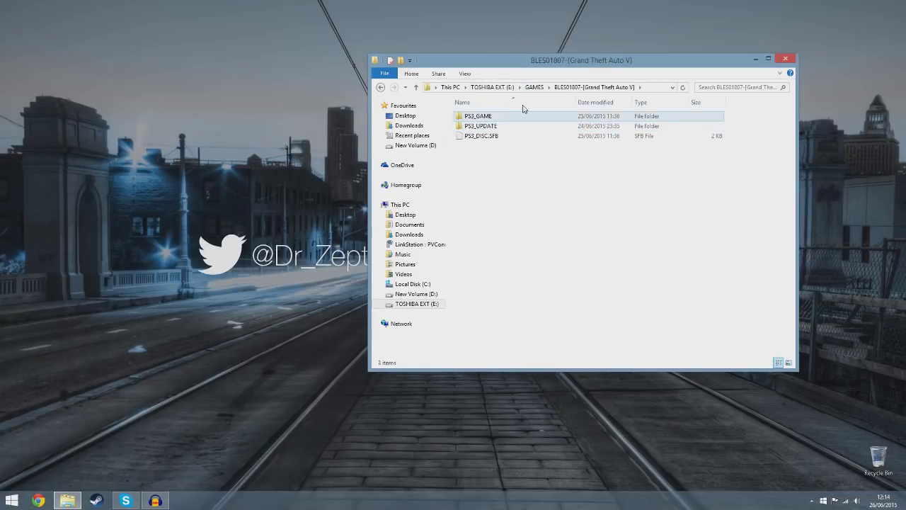
left_click(535, 88)
left_click(520, 201)
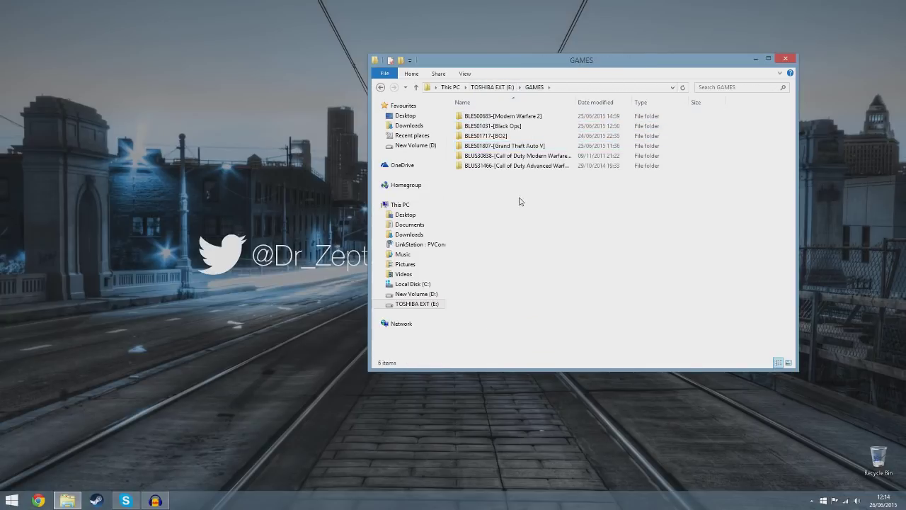
Reopen the Modern Warfare 2 folder to review the files a game folder must contain, and return to GAMES
left_click(485, 119)
double_click(487, 119)
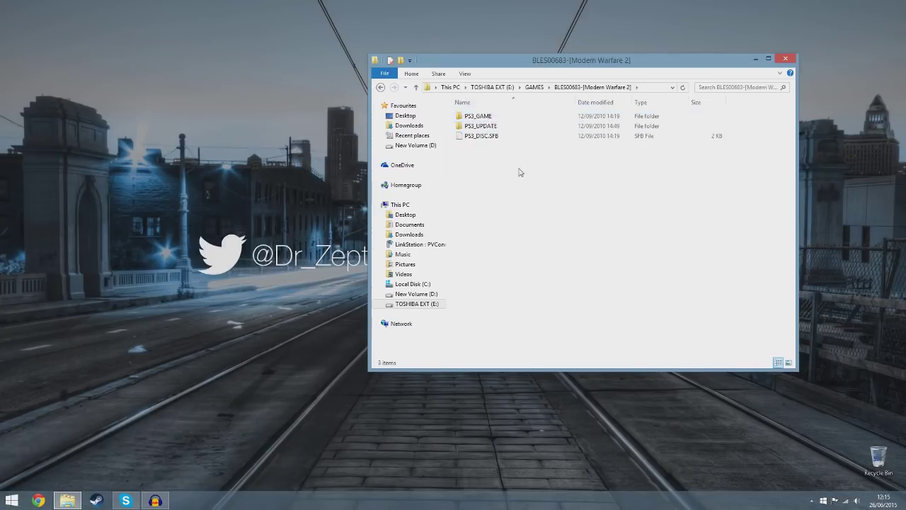
left_click_drag(543, 208, 492, 129)
left_click(492, 180)
left_click_drag(505, 196, 519, 252)
left_click(481, 116)
left_click(496, 163)
left_click(534, 87)
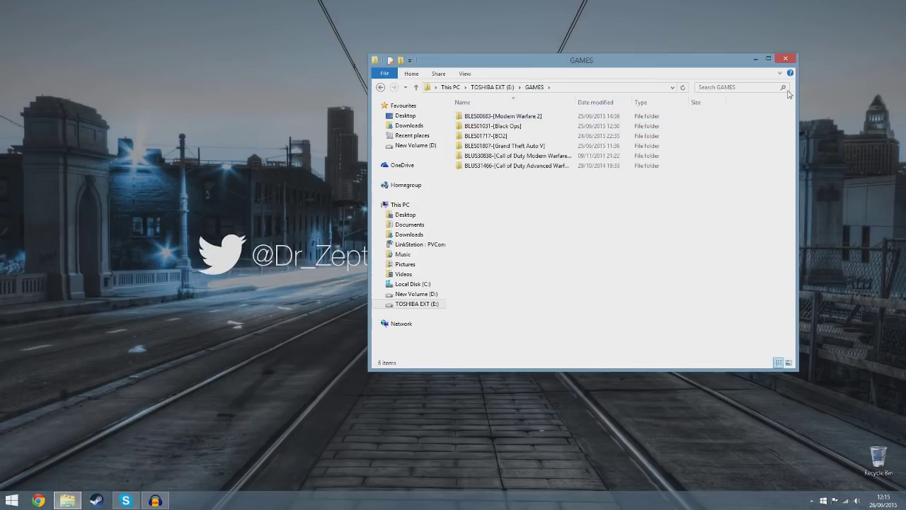
Close the GAMES window and safely eject the TOSHIBA EXT (E:) external USB 3.0 drive
left_click(785, 59)
left_click(812, 500)
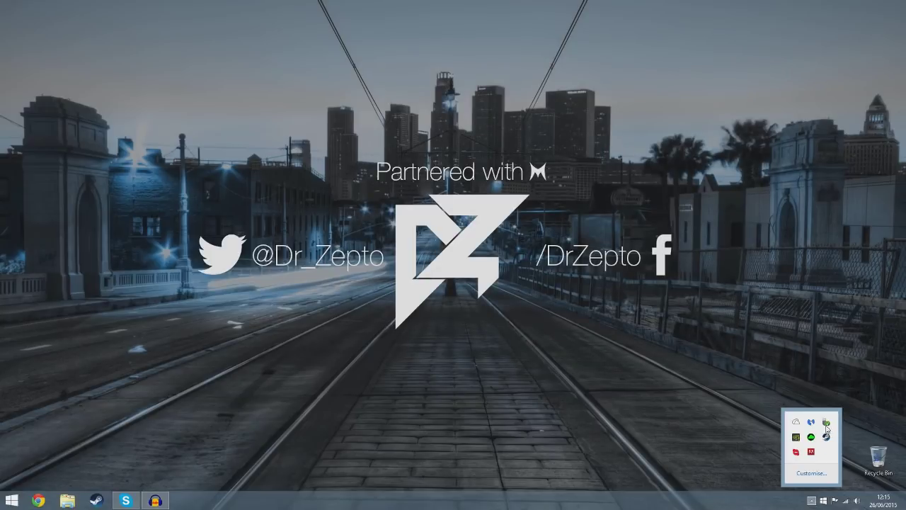
left_click(827, 423)
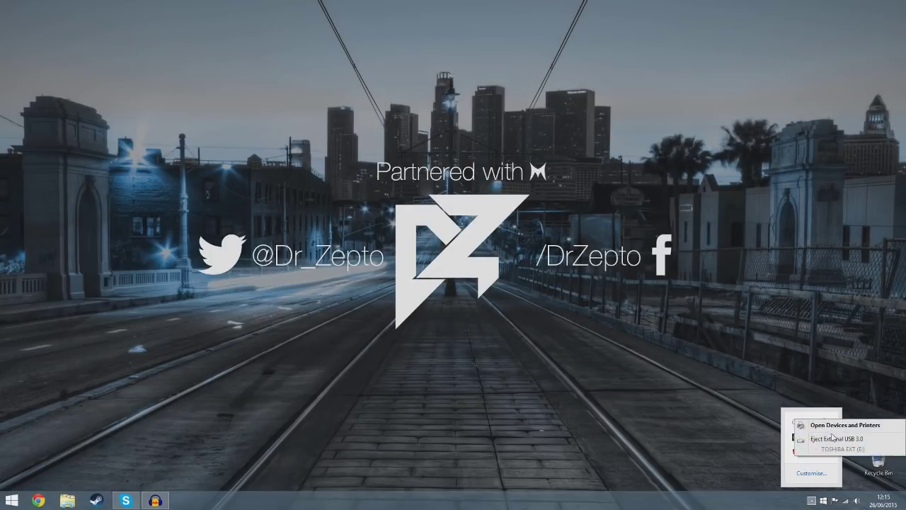
left_click(833, 439)
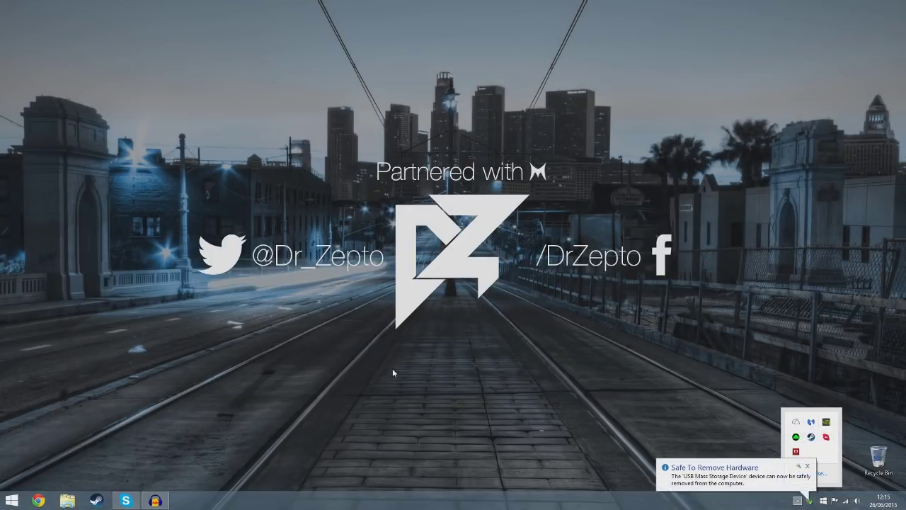
left_click(377, 382)
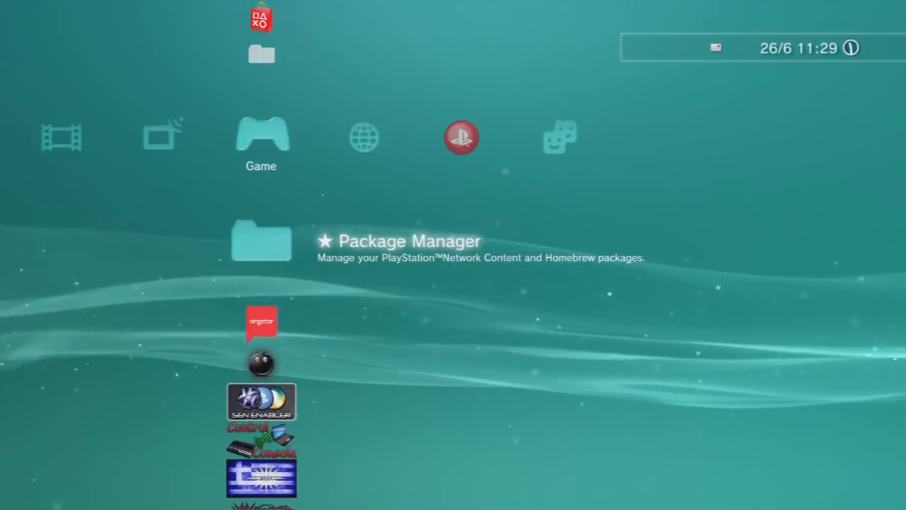
Switch to the PS3, check the information page of multiMAN in the Game list, and return to the list
key("Down")
key("Down")
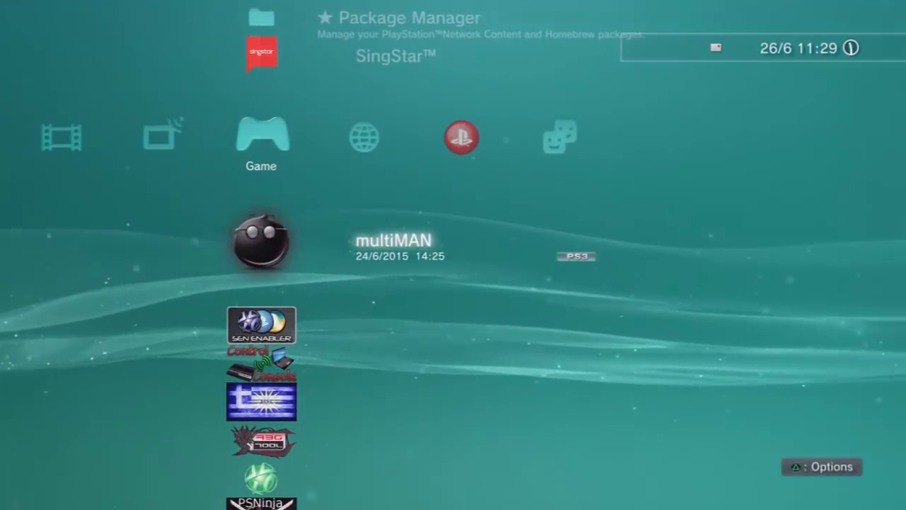
key("Menu")
key("Down")
key("Down")
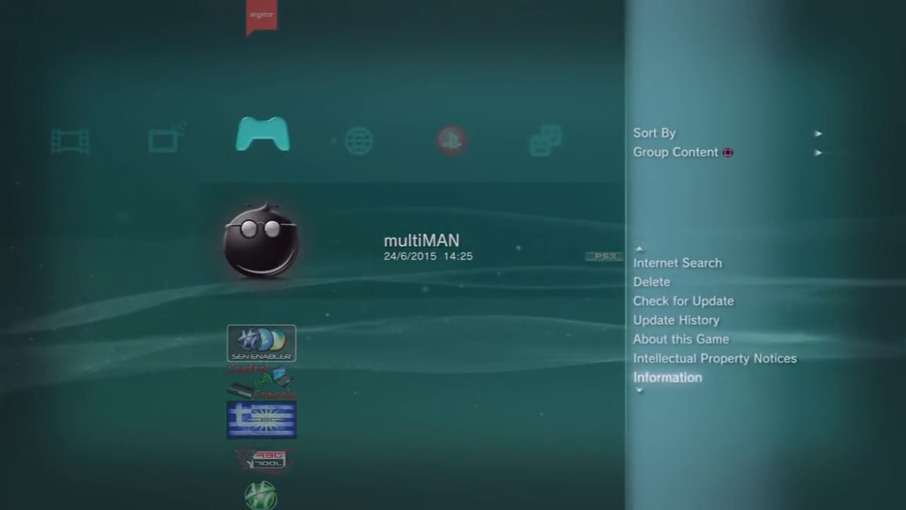
key("Return")
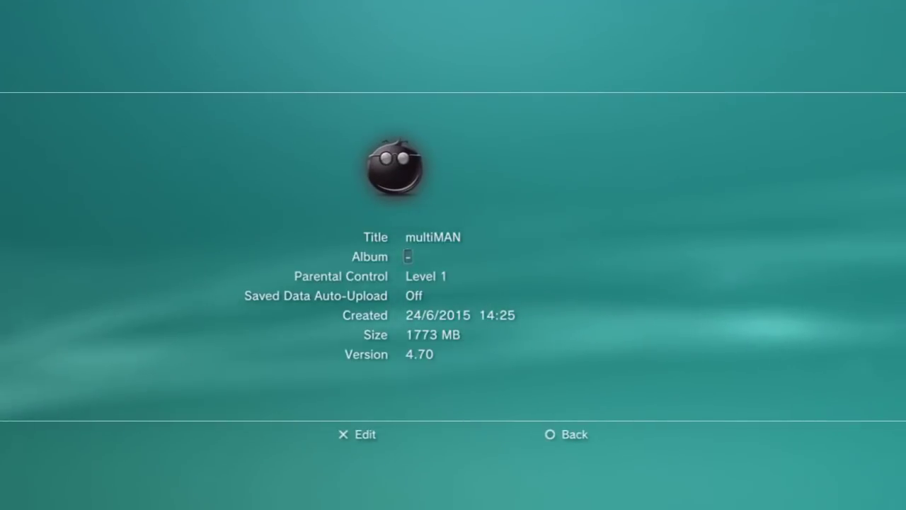
key("Escape")
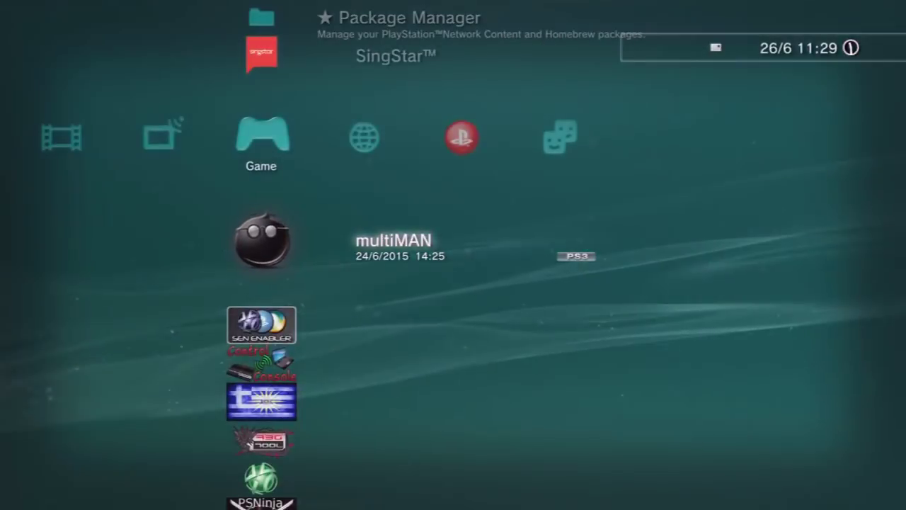
Point out the /app_home/PS3_GAME/ entry above Package Manager in the Game list
key("Up")
key("Up")
key("Up")
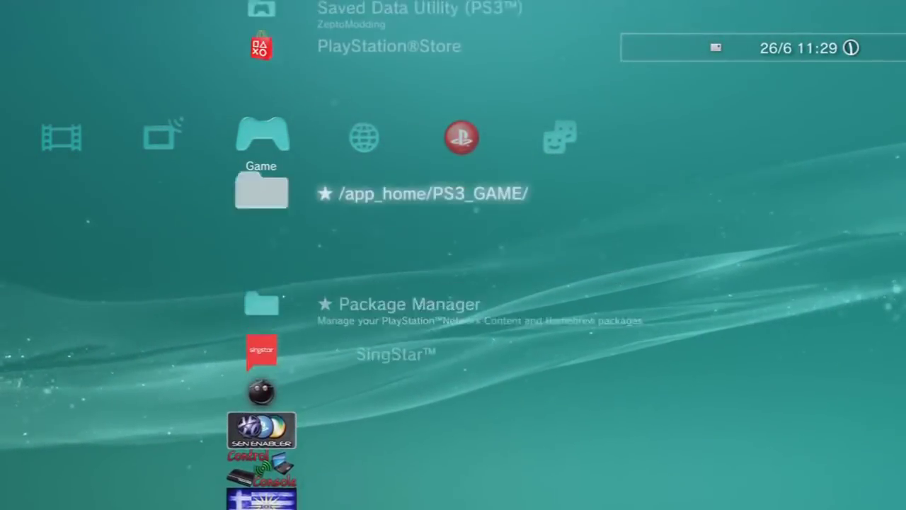
key("Down")
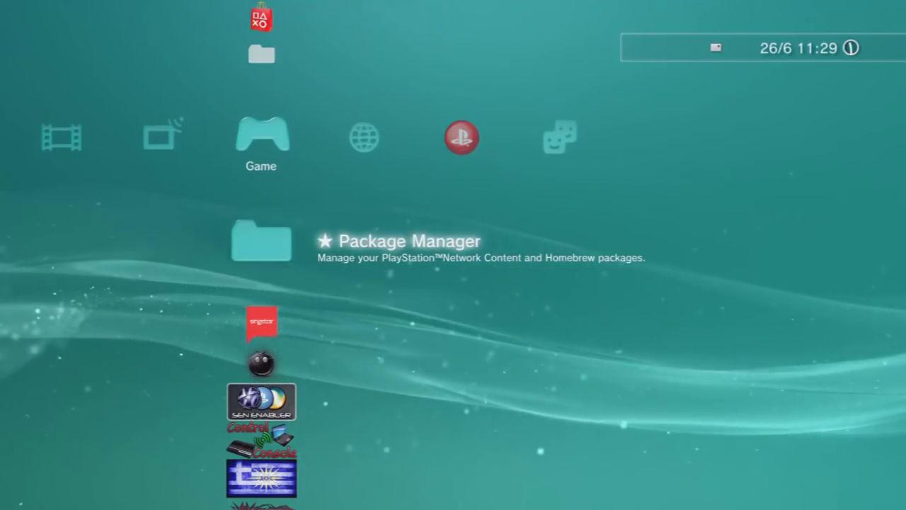
key("Up")
Go to multiMAN in the Game list and open it to view the games on the USB drive
key("Down")
key("Down")
key("Down")
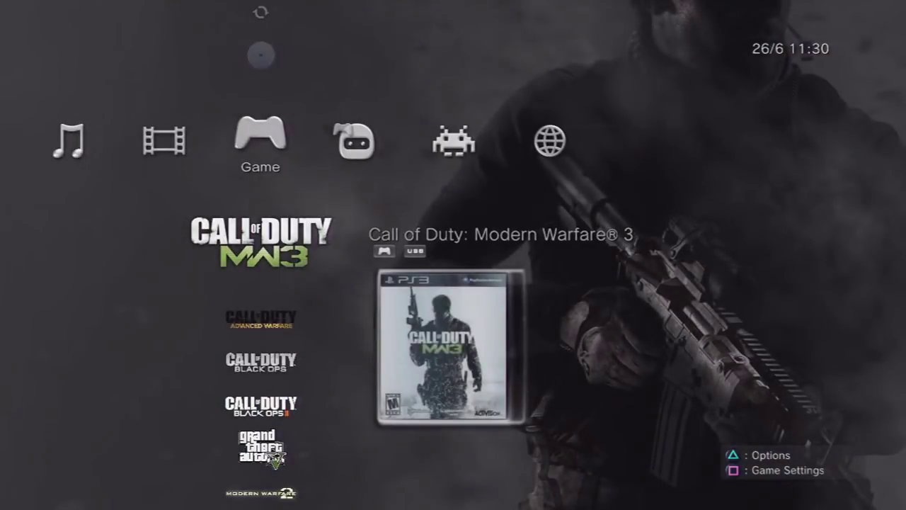
Browse the games on the USB drive from Call of Duty: Modern Warfare 3 through Black Ops to Modern Warfare 2
key("Down")
key("Up")
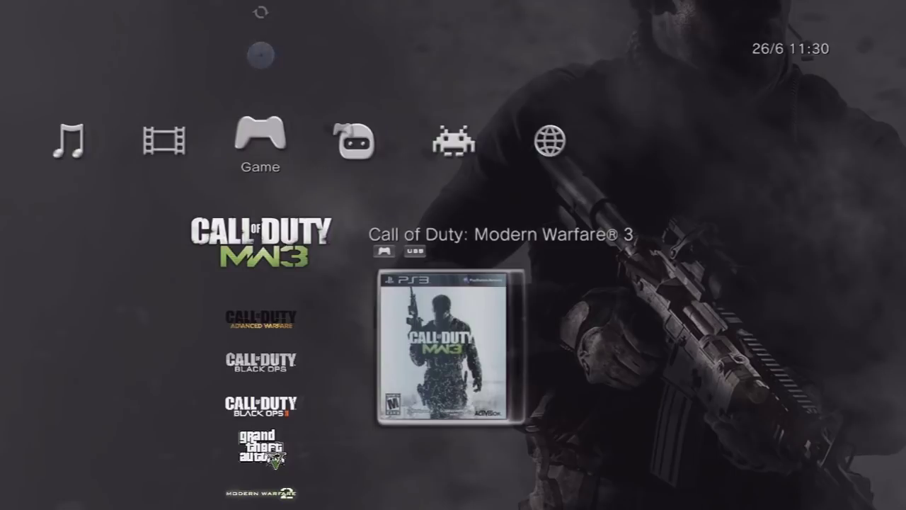
key("Down")
key("Down")
key("Up")
key("Down")
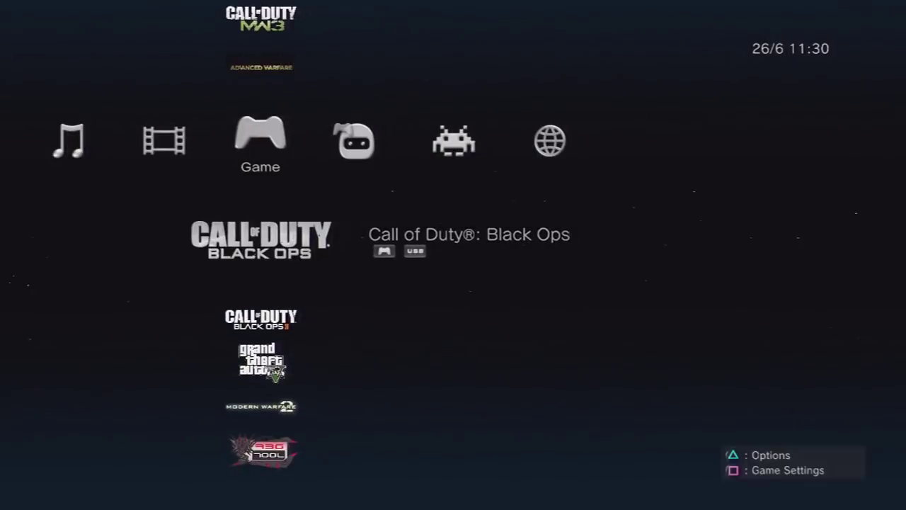
key("Down")
key("Up")
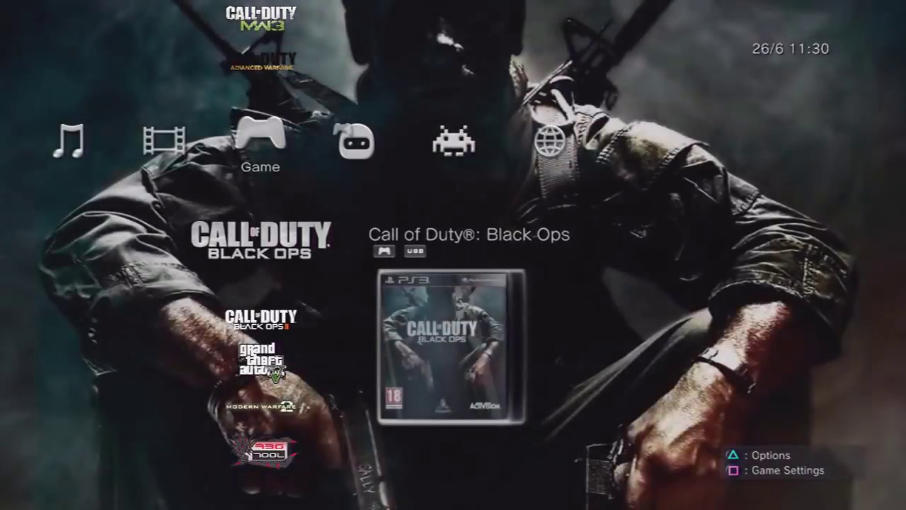
key("Down")
key("Down")
key("Down")
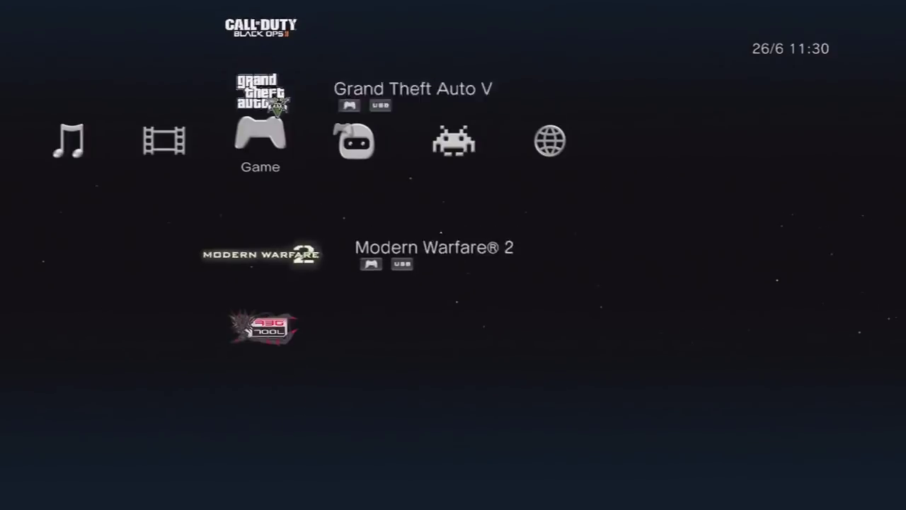
key("Up")
key("Up")
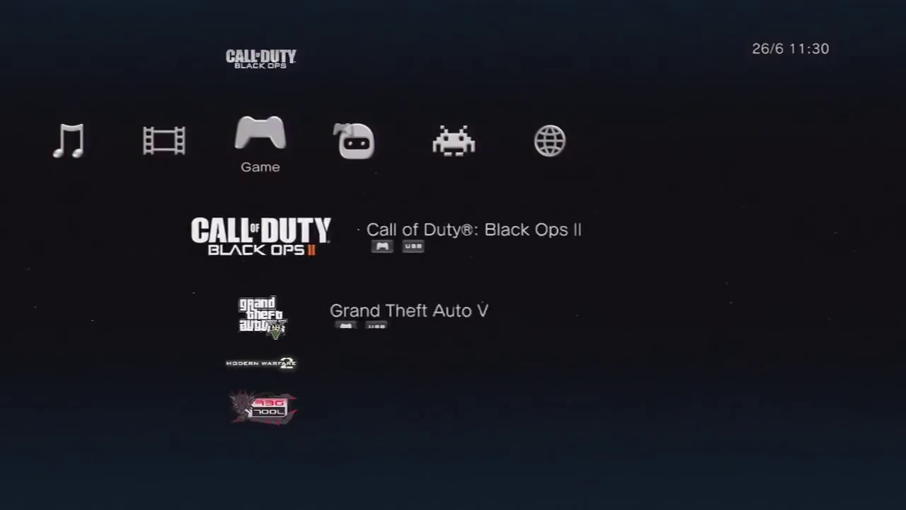
key("Down")
key("Down")
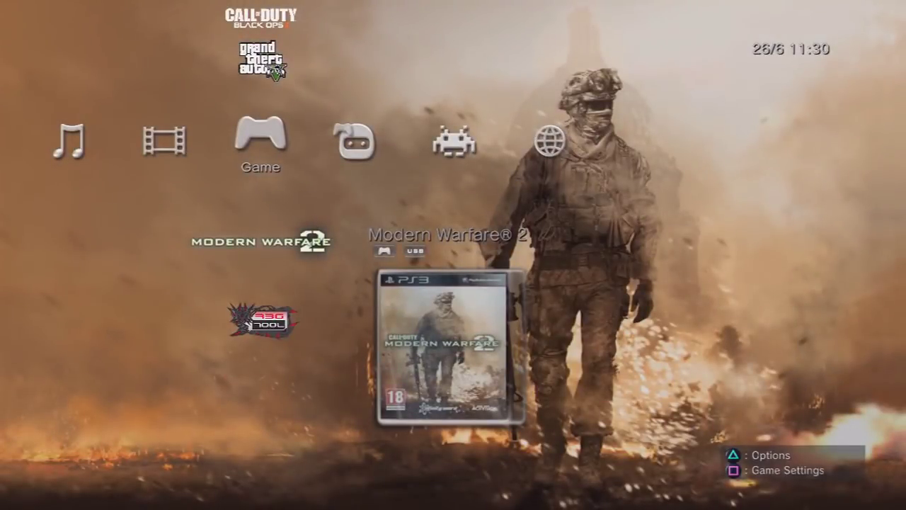
Show the options available for Modern Warfare 2, point out Game Settings, and return to the game list
key("v")
key("Down")
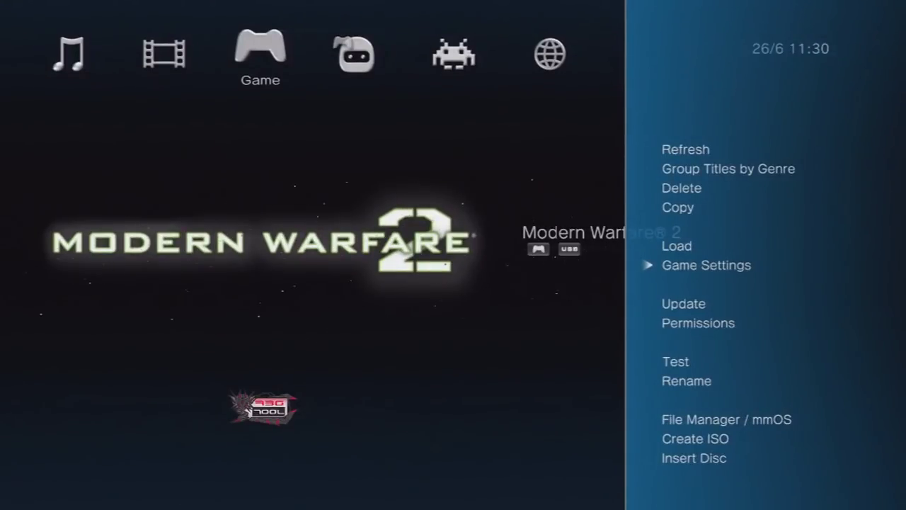
key("Escape")
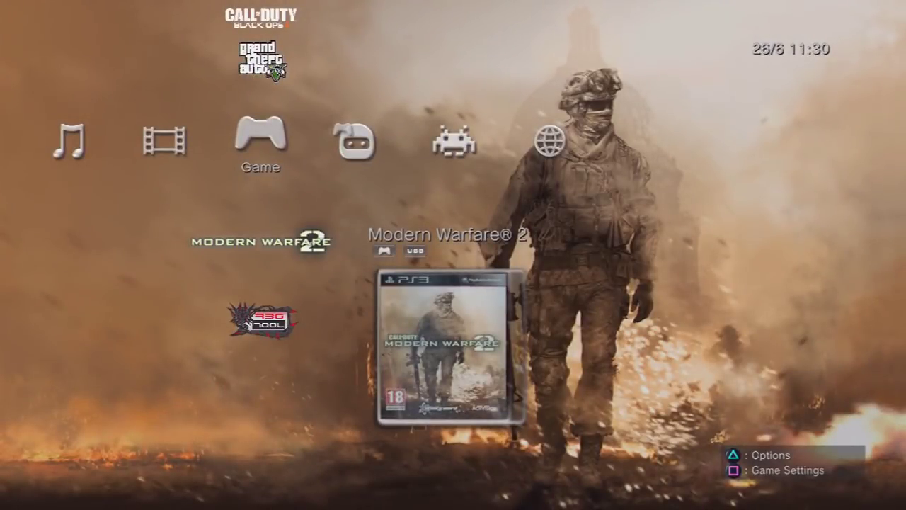
Browse back through the USB games from Modern Warfare 2 to Call of Duty: Modern Warfare 3
key("Up")
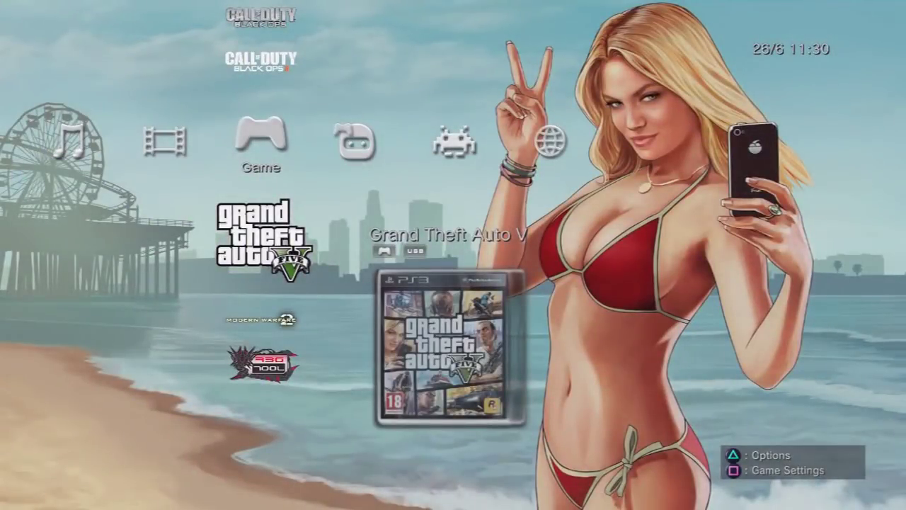
key("Up")
key("Up")
key("Up")
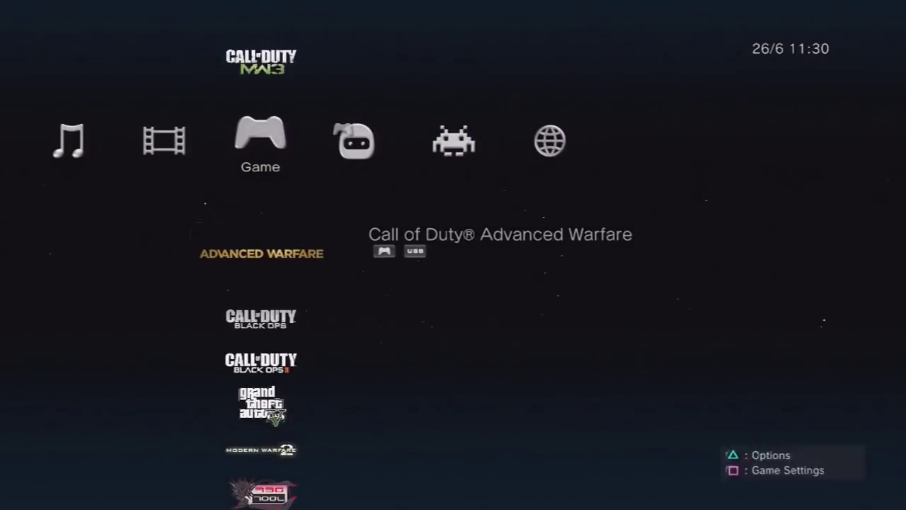
key("Up")
key("Up")
key("Down")
key("Down")
key("Down")
key("Up")
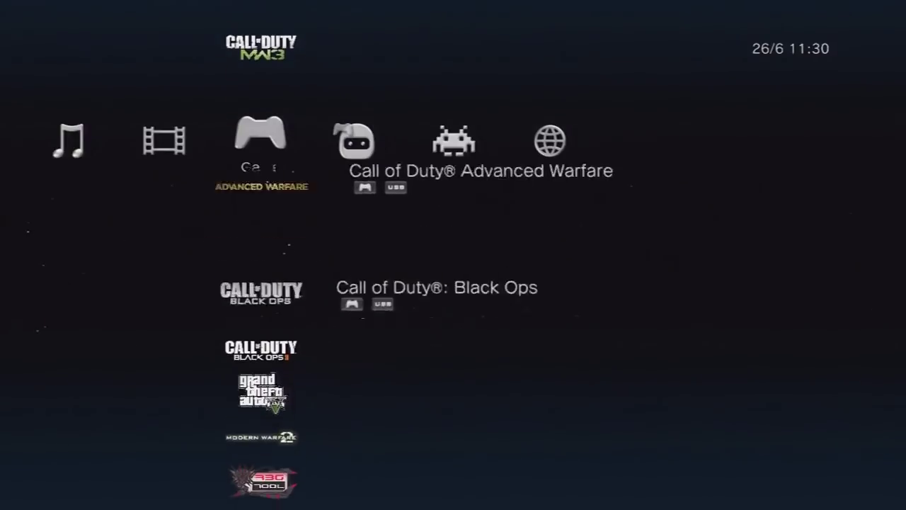
key("Up")
Open the game settings of Call of Duty: Modern Warfare 3, look over the Copy, Delete, Rename and Update options, and return to the list
key("Menu")
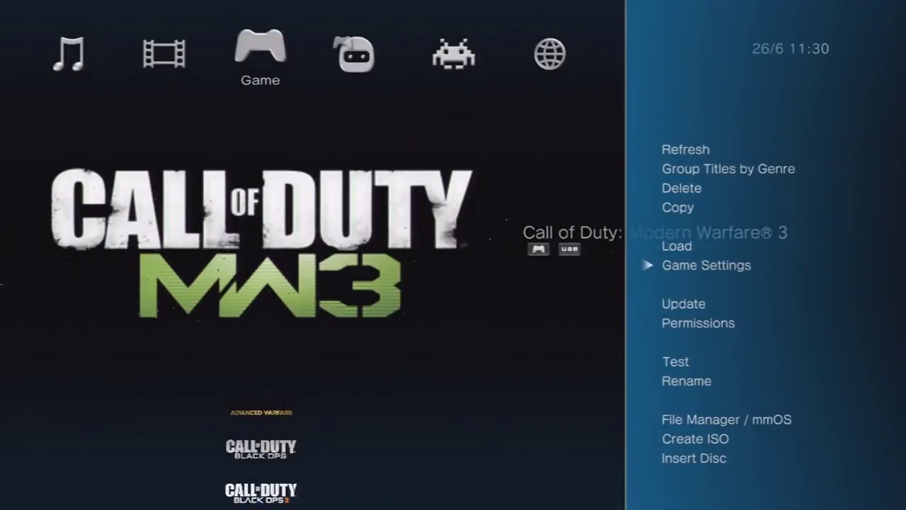
key("Return")
key("Down")
key("Down")
key("Down")
key("Down")
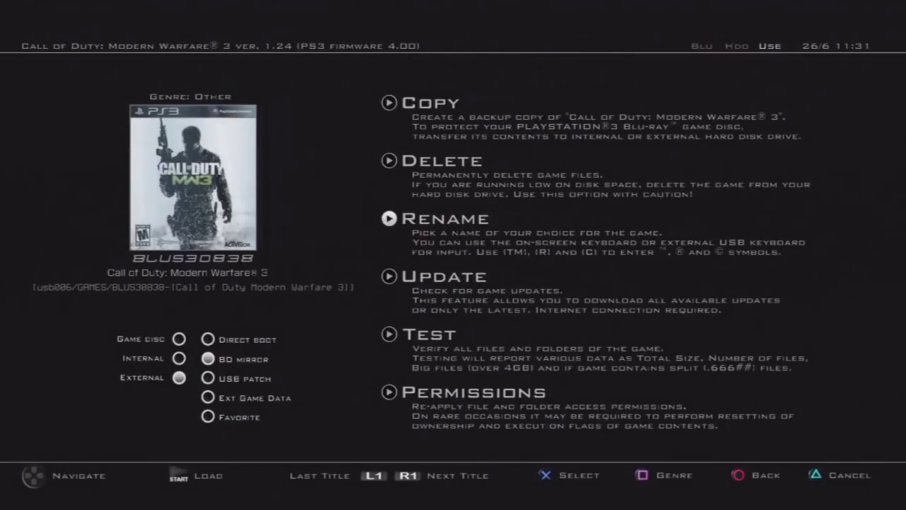
key("Up")
key("Escape")
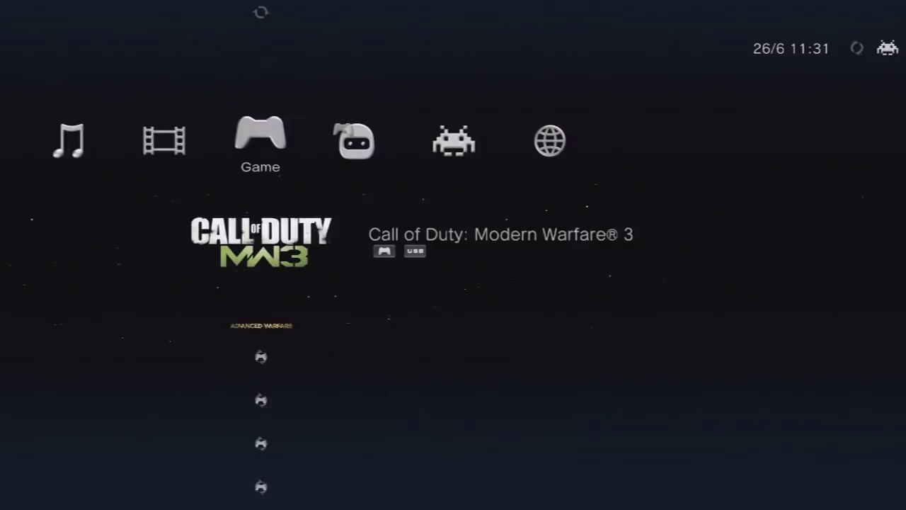
Go to Modern Warfare 2 in the USB game list and load it to the PS3's Game column
key("Down")
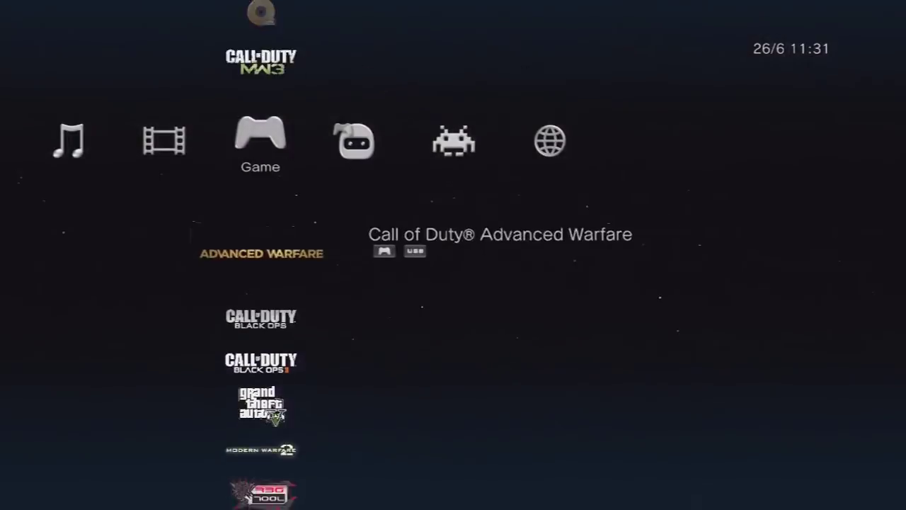
key("Up")
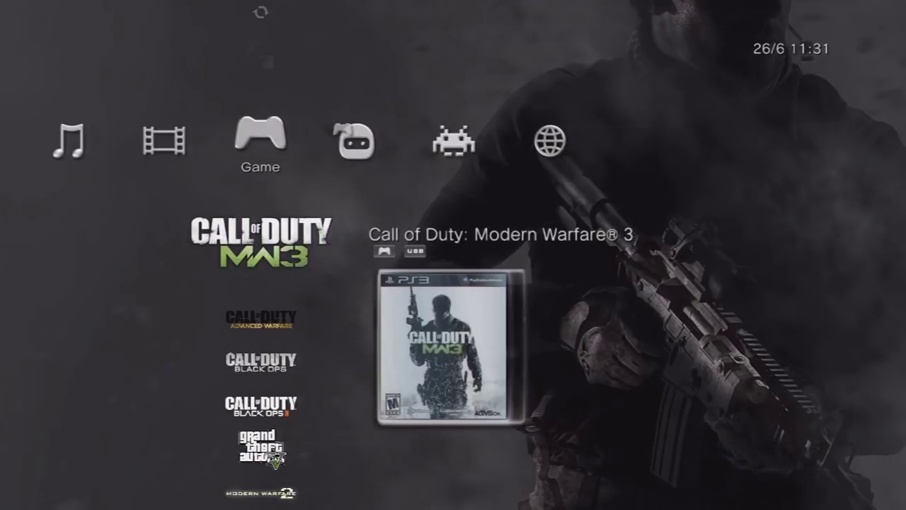
key("Down")
key("Up")
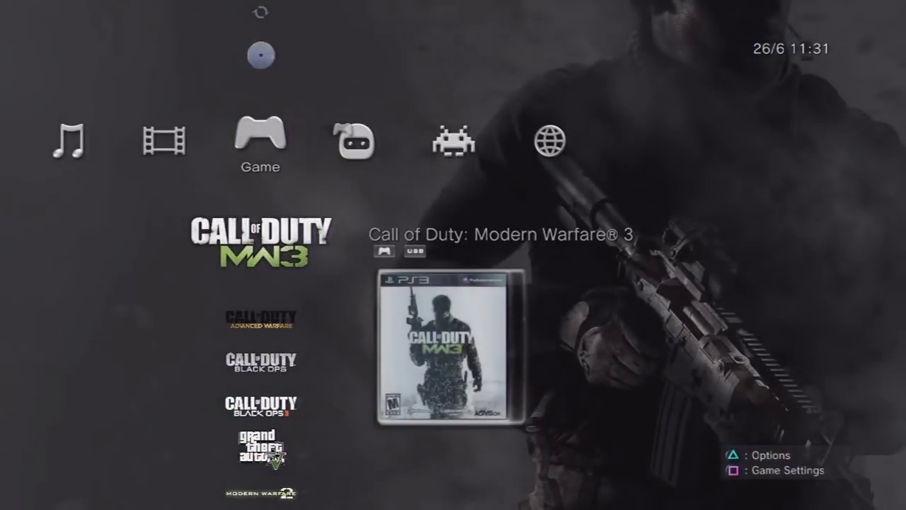
key("Down")
key("Down")
key("Down")
key("Down")
key("Down")
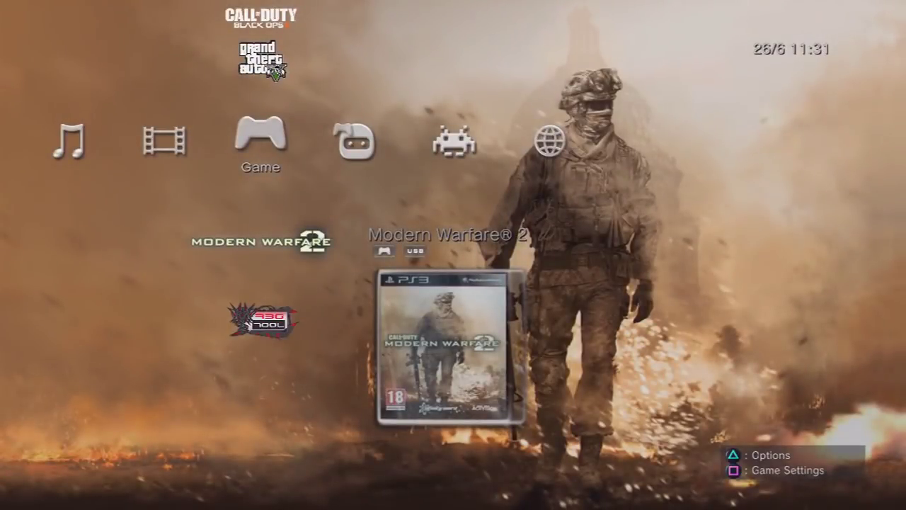
key("triangle")
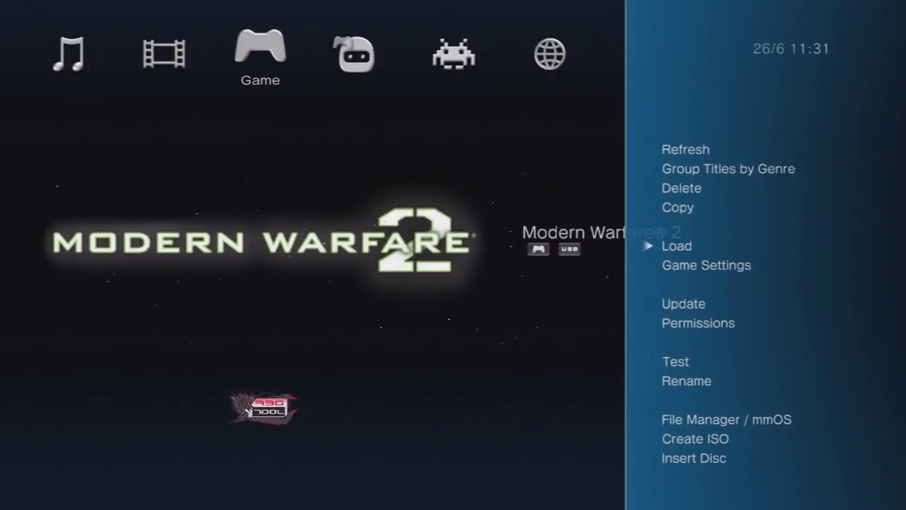
key("circle")
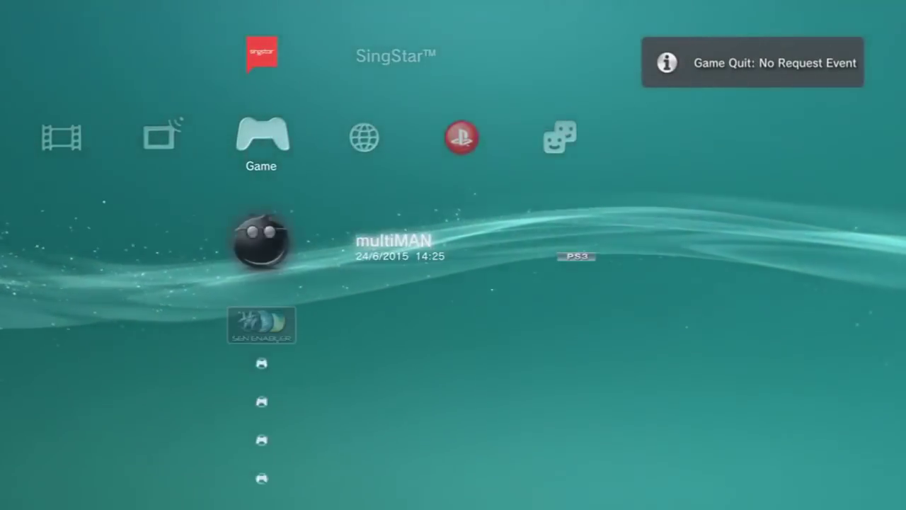
Show the loaded Modern Warfare 2 disc entry above Package Manager in the Game column
key("Up")
key("Up")
key("Up")
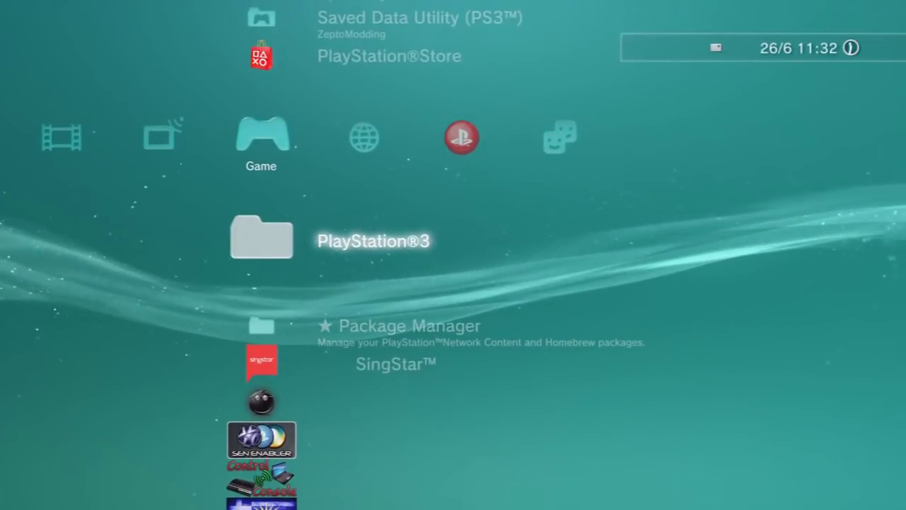
key("Down")
key("Up")
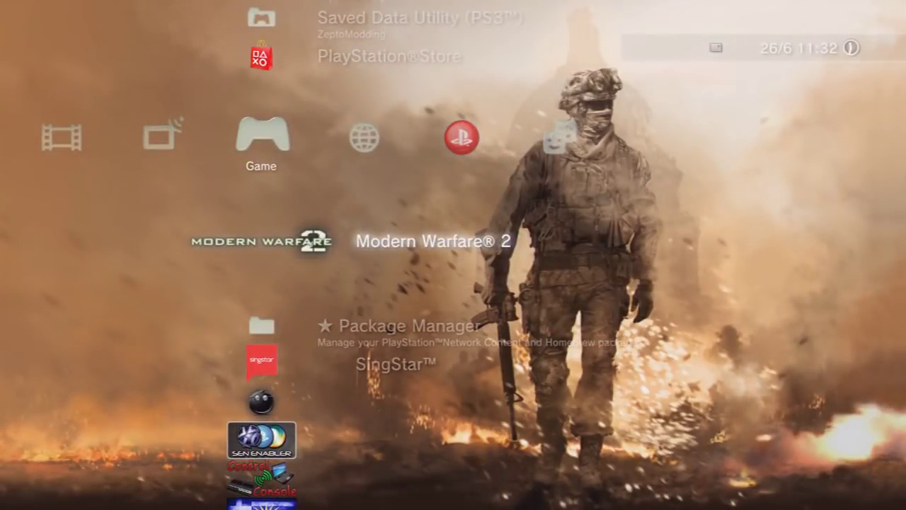
Look through the installed homebrew in the Game column down to PSN Patch 4.70.05 and PSNinja
key("Down")
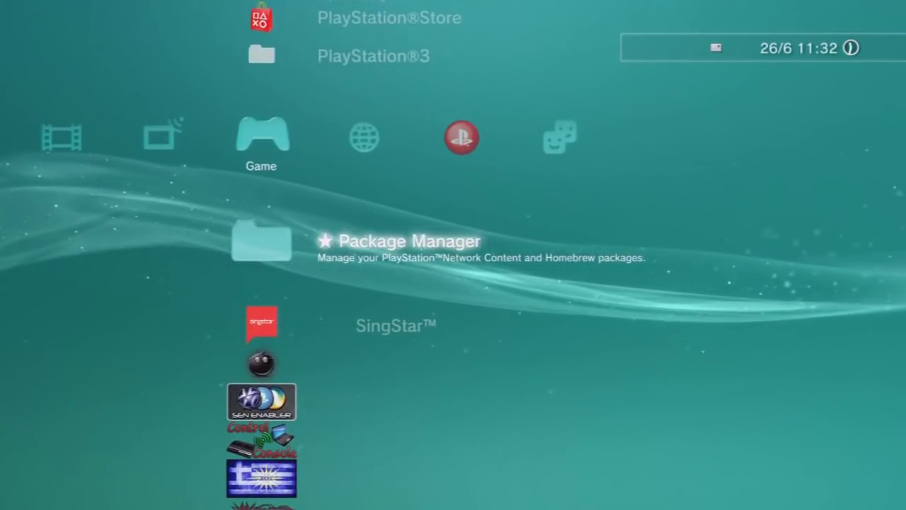
key("Down")
key("Down")
key("Down")
key("Down")
key("Down")
key("Down")
key("Down")
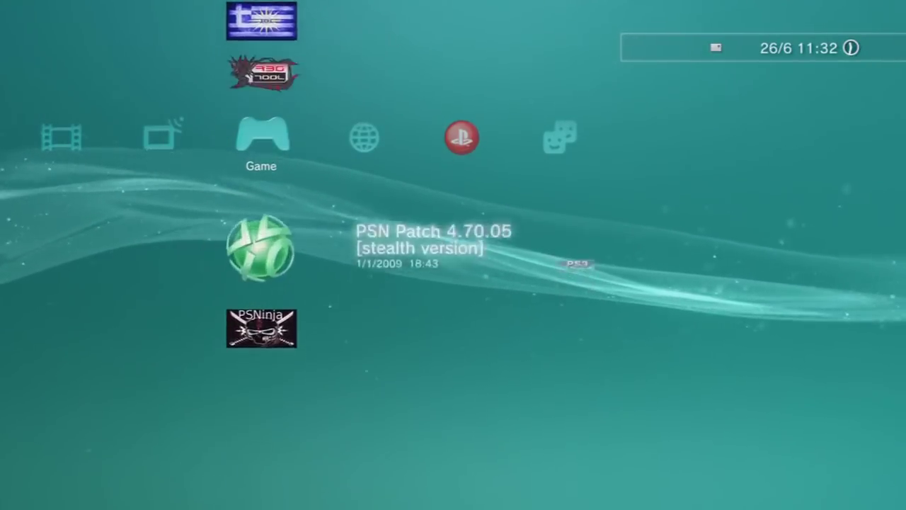
key("Down")
key("Up")
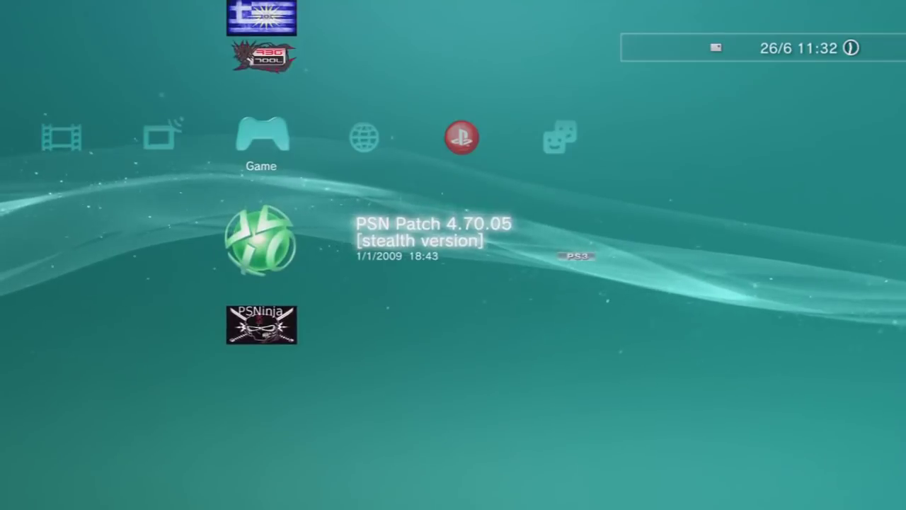
Return from PSN Patch to the Modern Warfare 2 disc entry above Package Manager
key("Up")
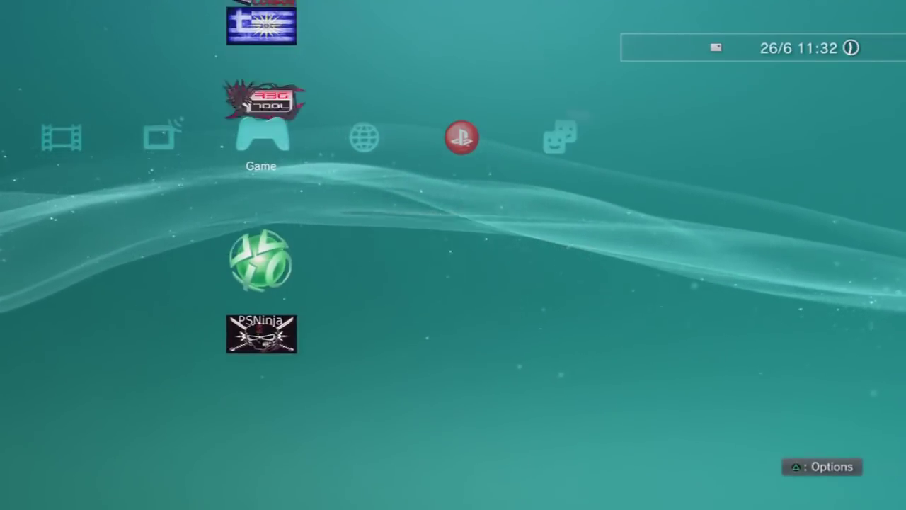
key("Up")
key("Up")
key("Up")
key("Up")
key("Up")
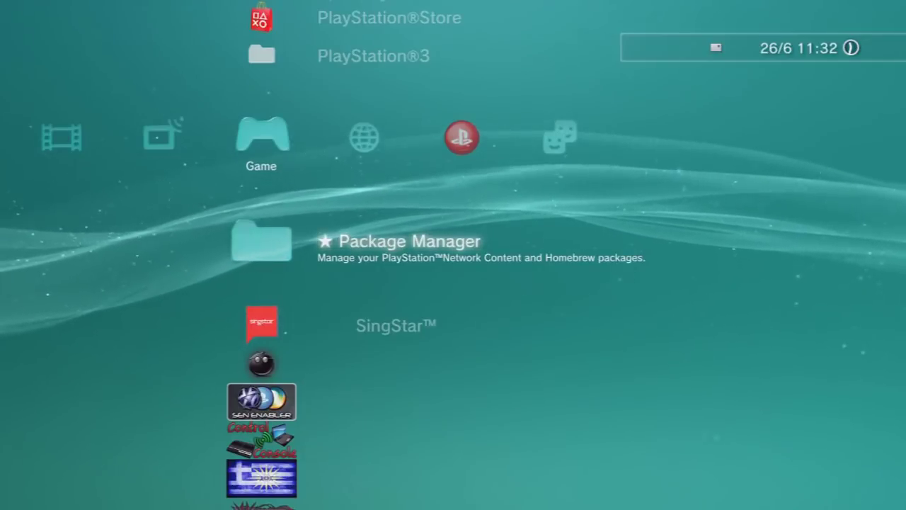
key("Up")
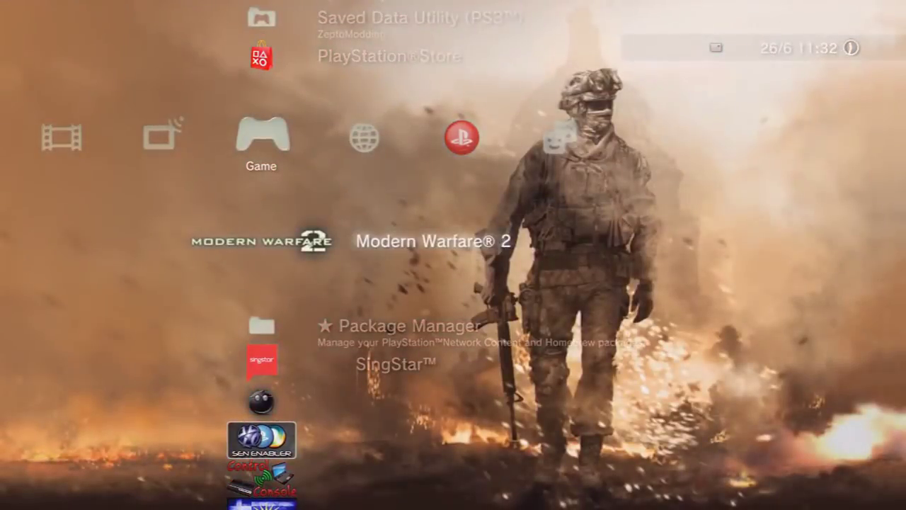
In PSNinja 4.0, replace the history, make it read only, clear the web browser history, and exit
key("Down")
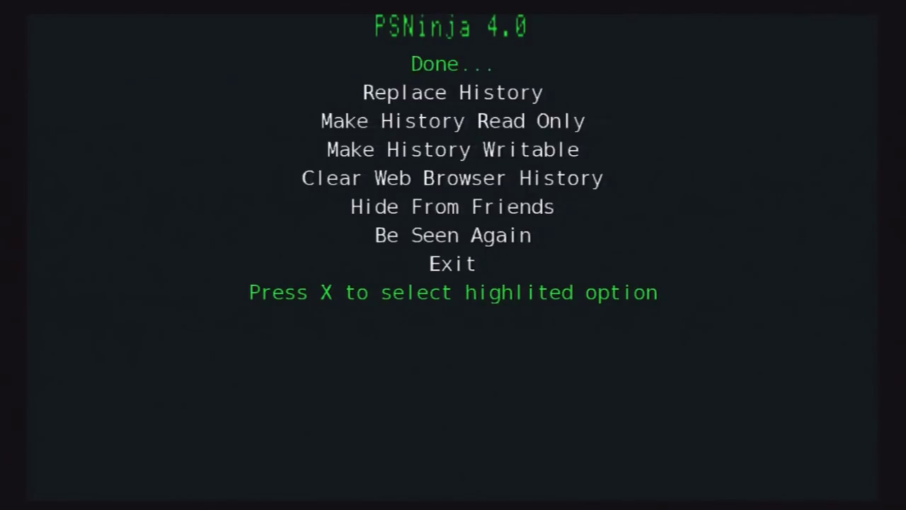
key("Down")
key("Return")
key("Down")
key("Return")
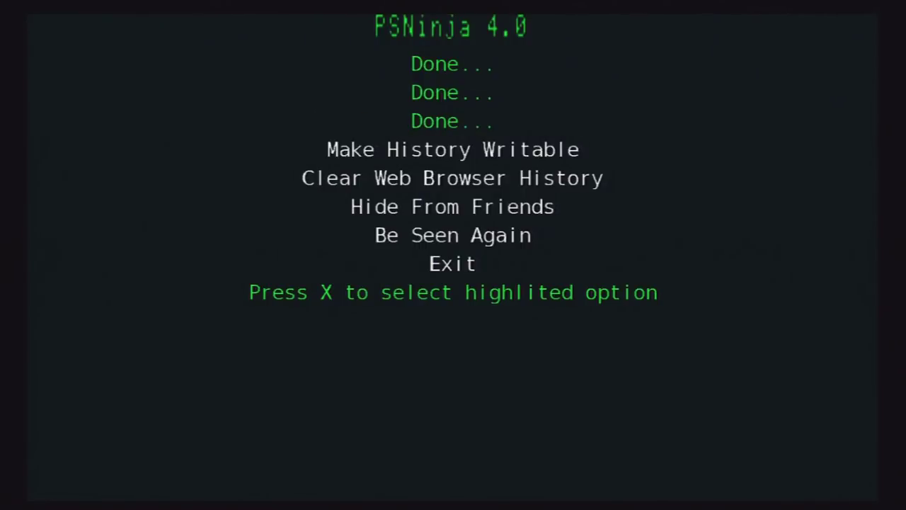
key("Down")
key("Down")
key("Return")
key("Down")
key("Down")
key("Down")
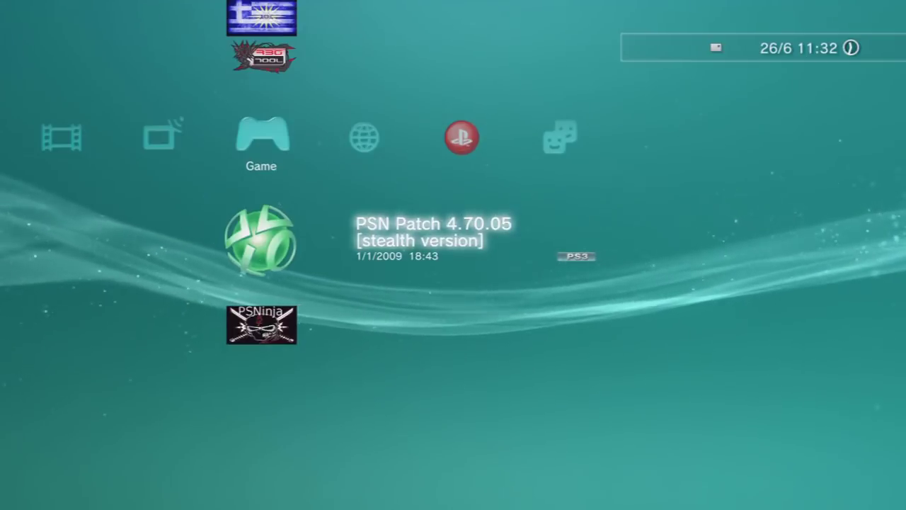
Go from PSN Patch back up the Game column to the PlayStation®3 disc entry and Package Manager
key("Up")
key("Up")
key("Up")
key("Up")
key("Up")
key("Up")
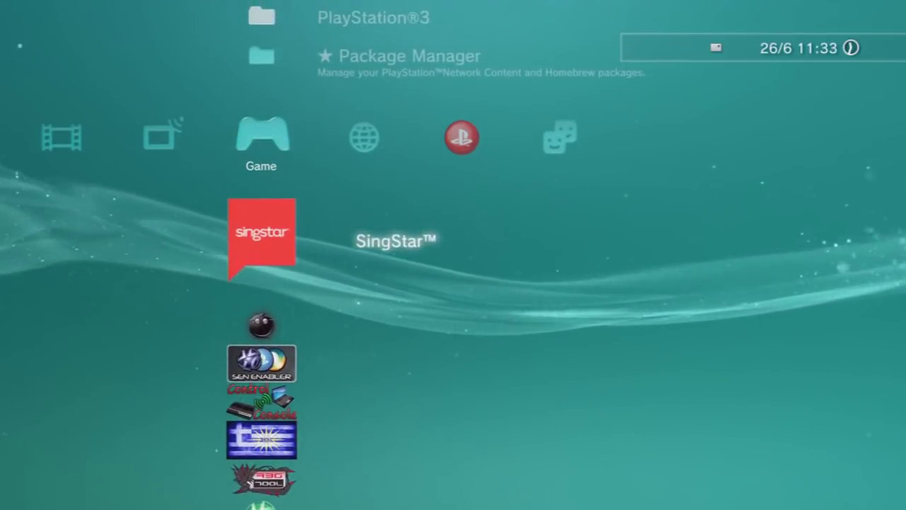
key("Up")
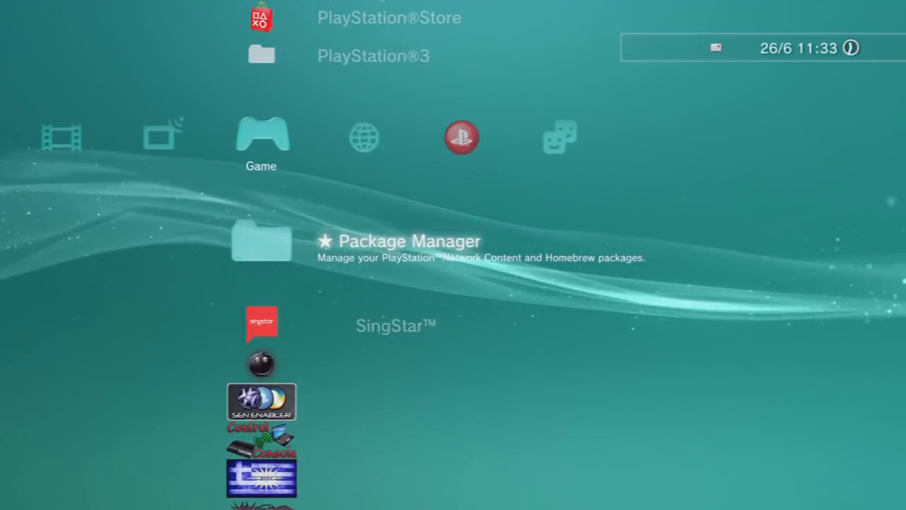
key("Up")
key("Down")
key("Up")
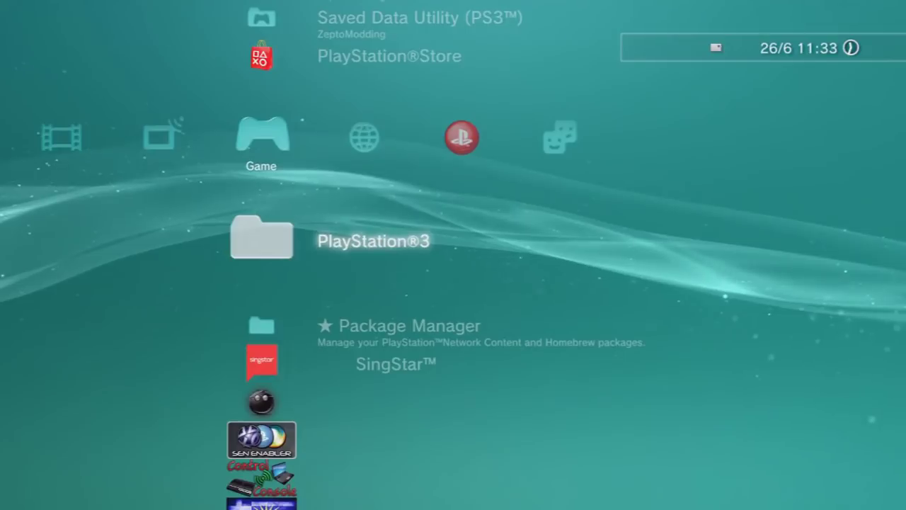
key("Down")
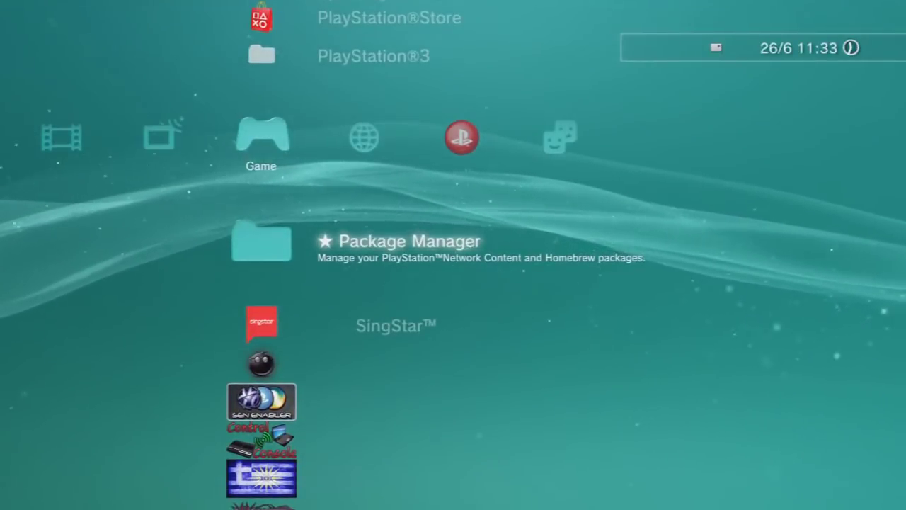